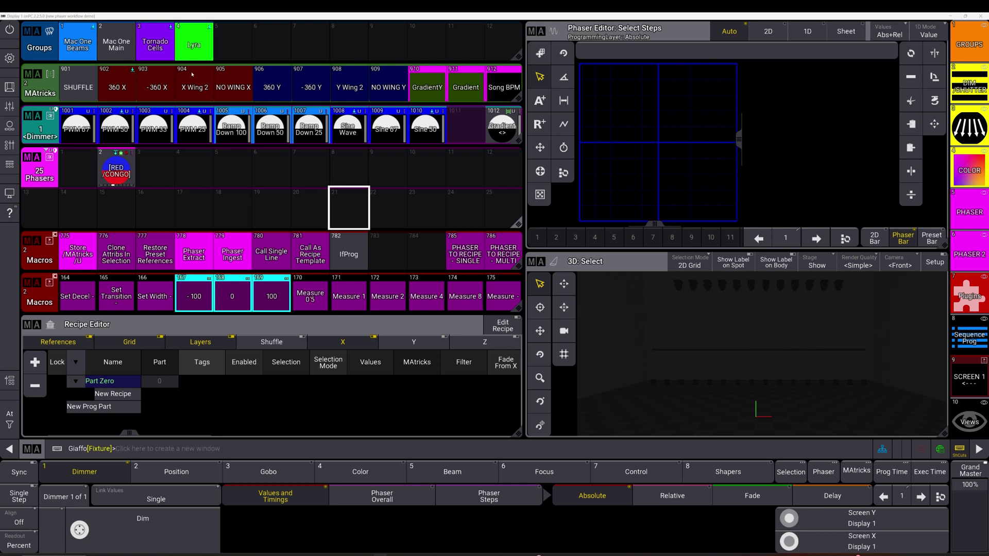
Select the Tornado Cells group and apply the Ramp Down 50 dimmer phaser with the 360 X and SHUFFLE MAtricks.
click(156, 44)
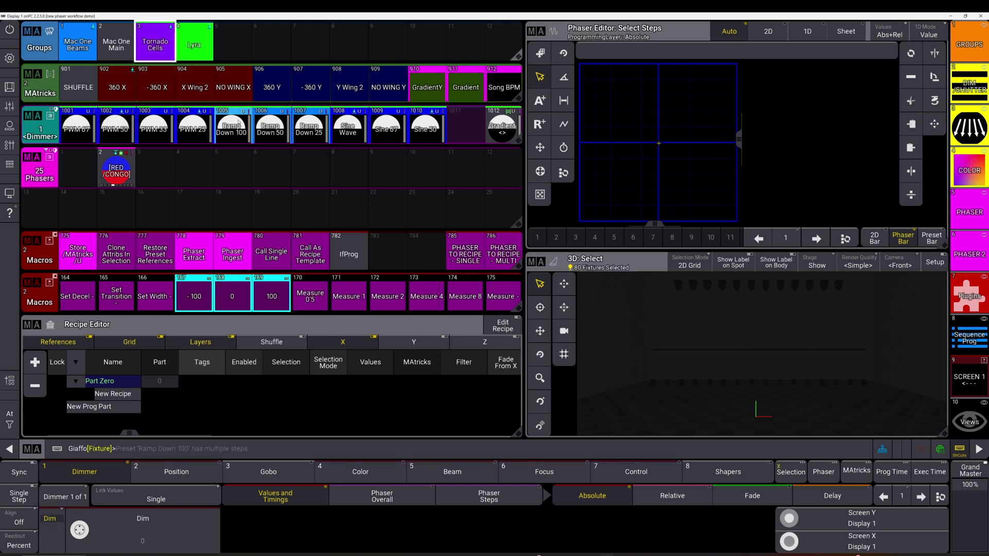
click(273, 128)
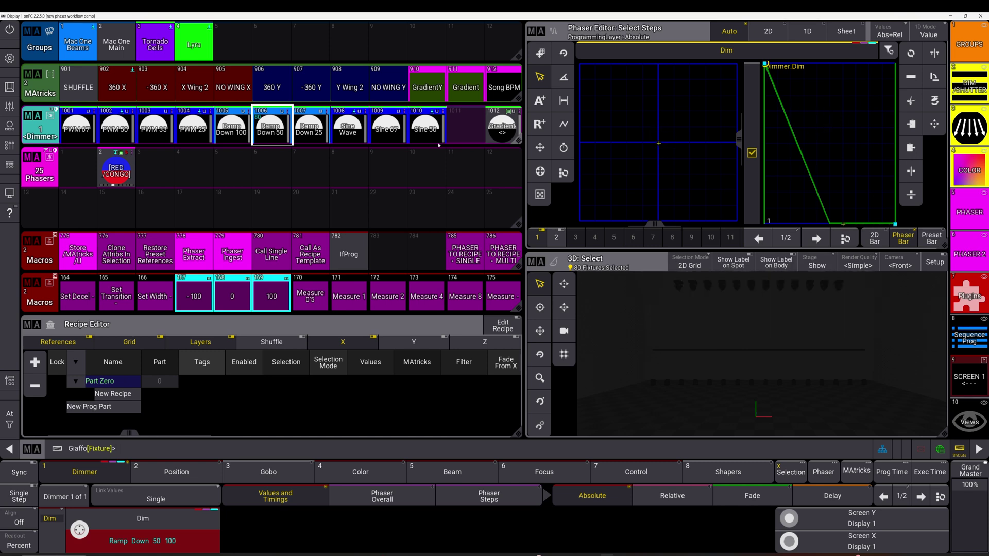
click(122, 93)
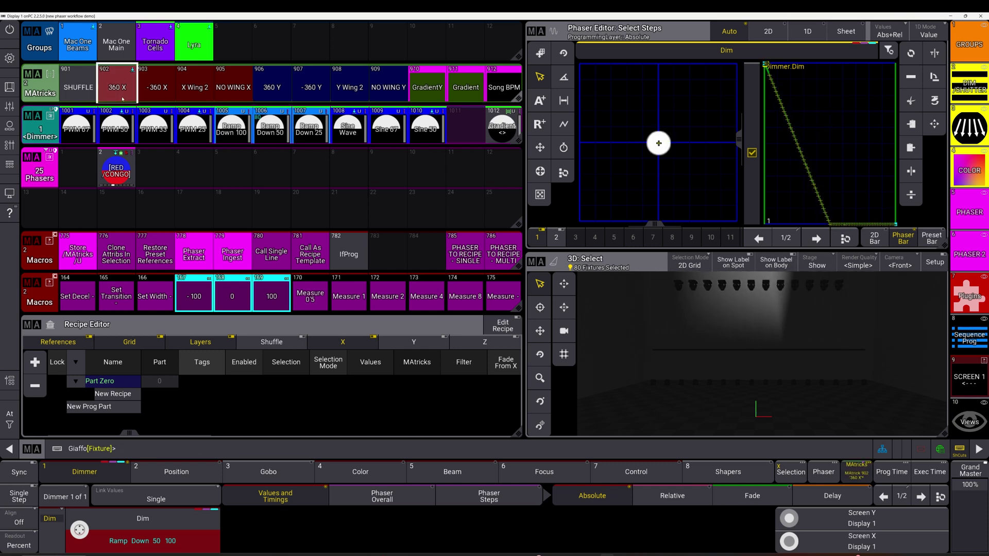
click(77, 82)
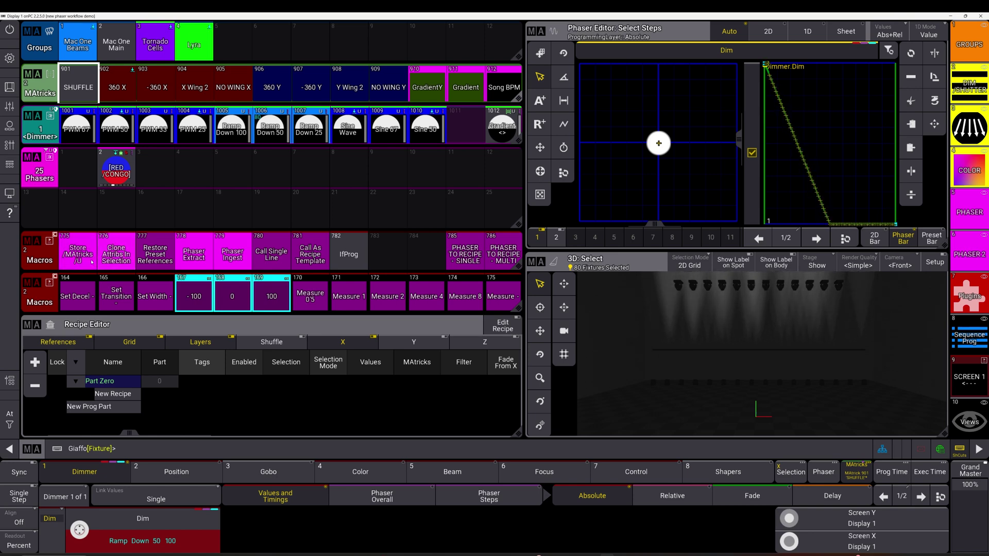
Review the Store /MAtricks /U macro's command, store the phaser with its MAtricks as preset 4 in the Phasers pool, and apply that preset.
drag(77, 258, 46, 251)
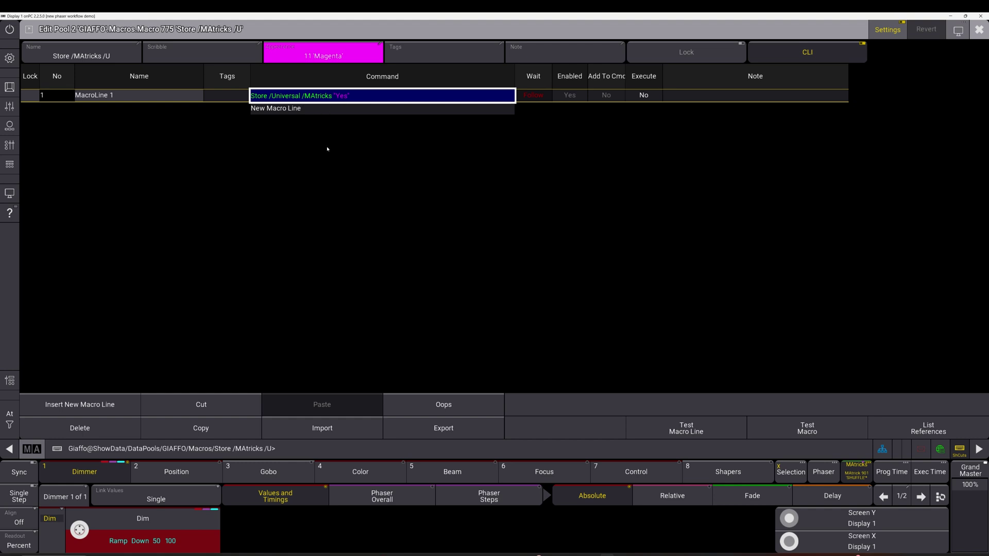
key(Escape)
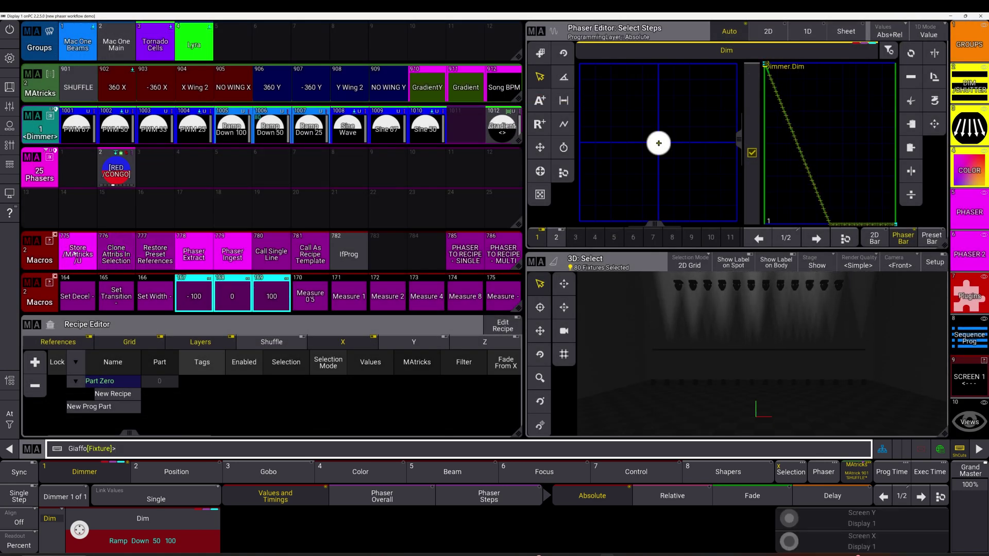
click(88, 242)
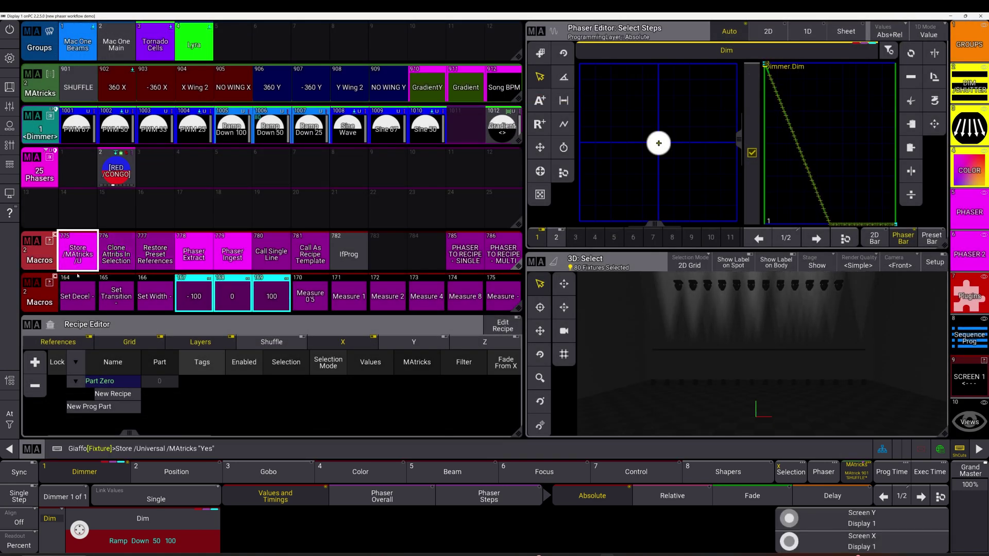
click(194, 173)
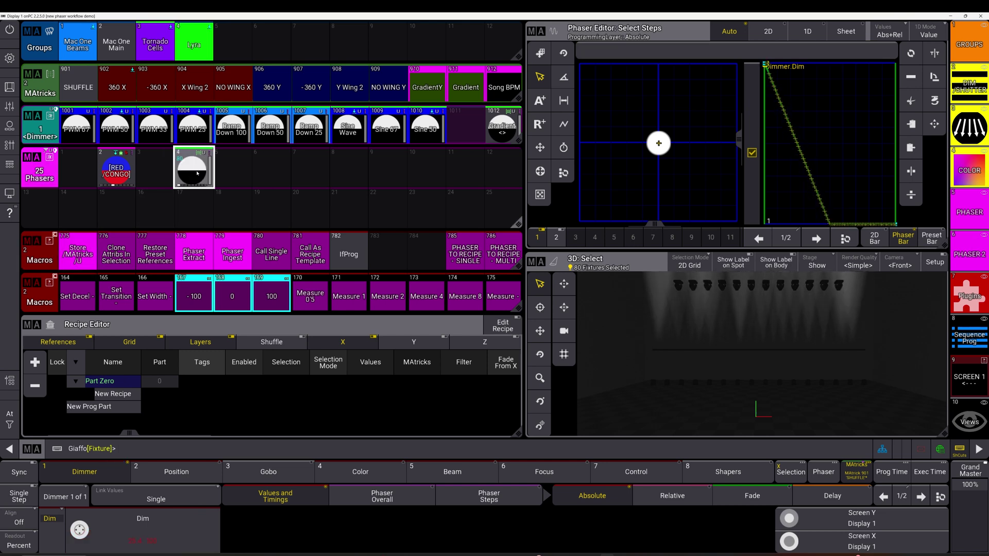
click(198, 177)
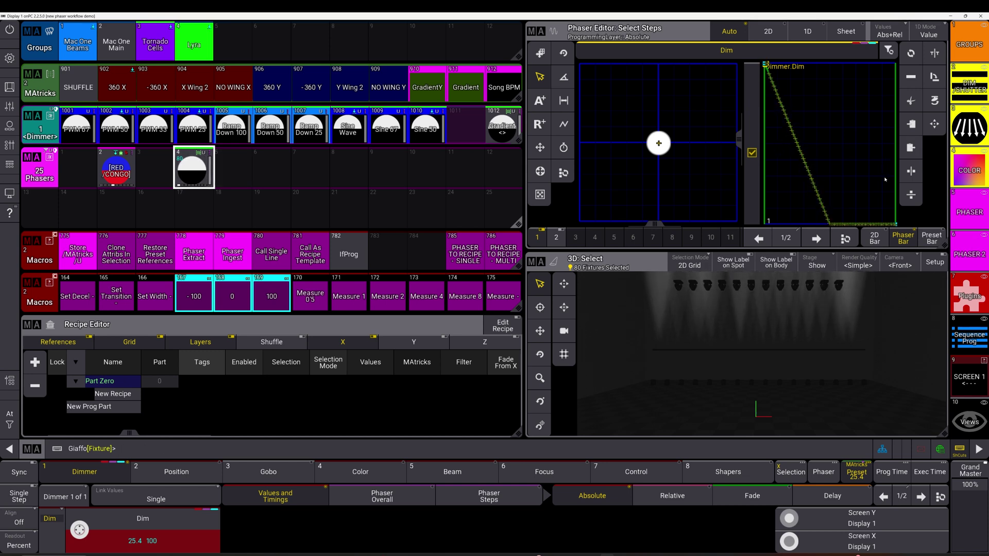
Set the transition of phaser step 2 to 66% and its deceleration to -100.
click(845, 240)
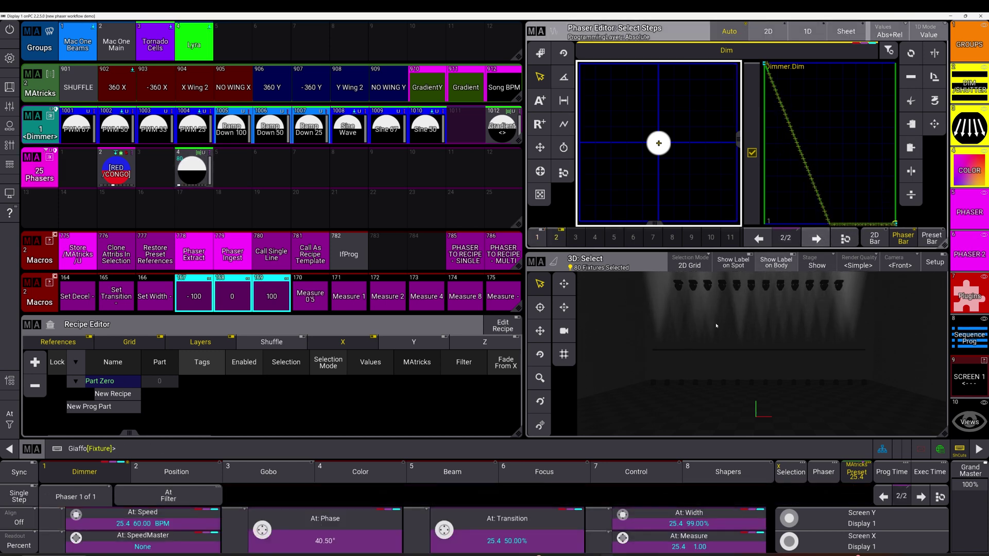
drag(442, 530, 464, 529)
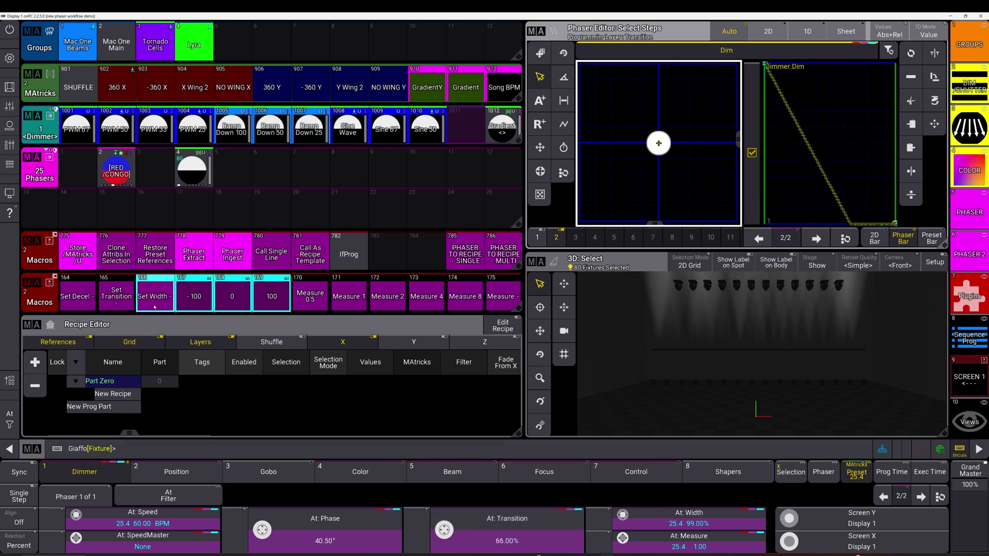
click(95, 306)
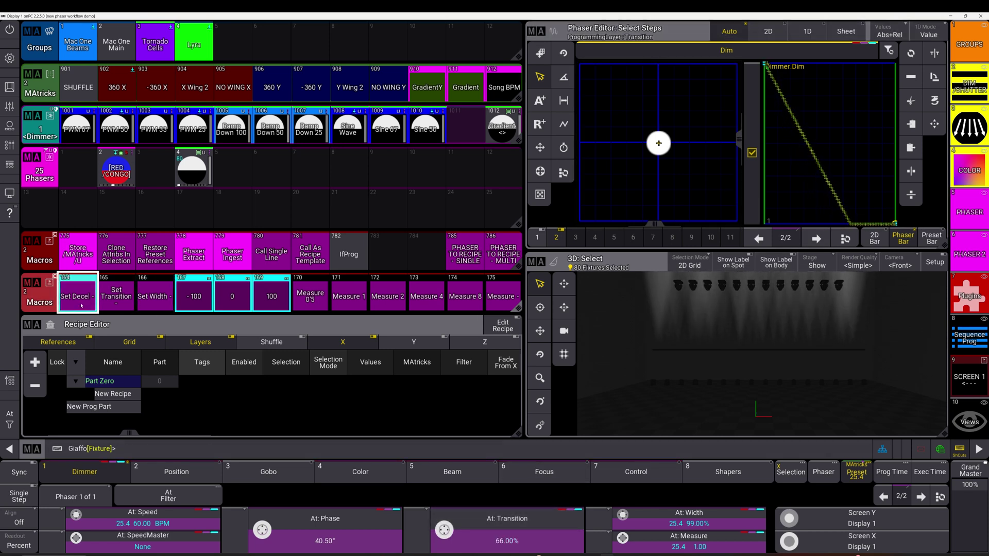
click(194, 296)
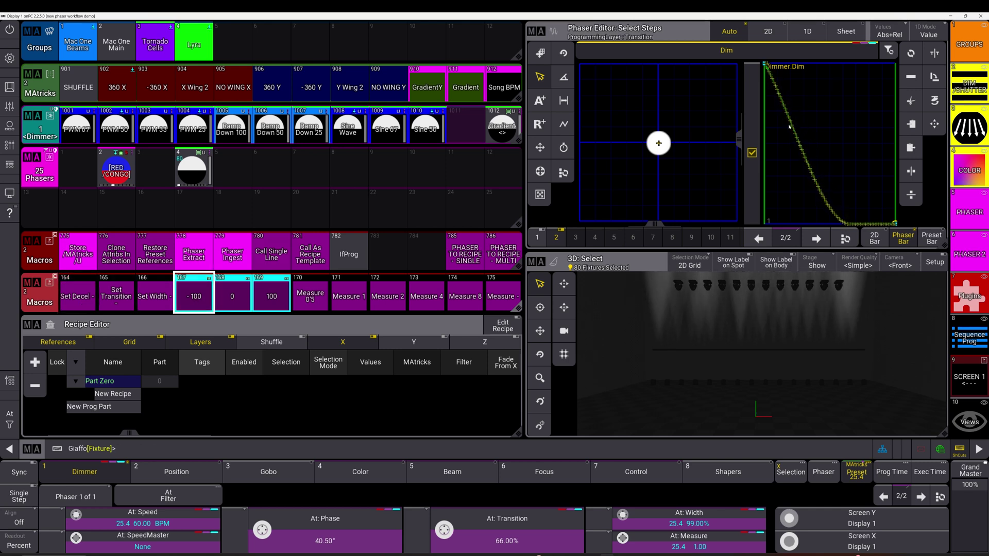
Store the softened phaser with its MAtricks as universal preset 5 in the Phasers pool, apply it, and store it over again.
click(78, 254)
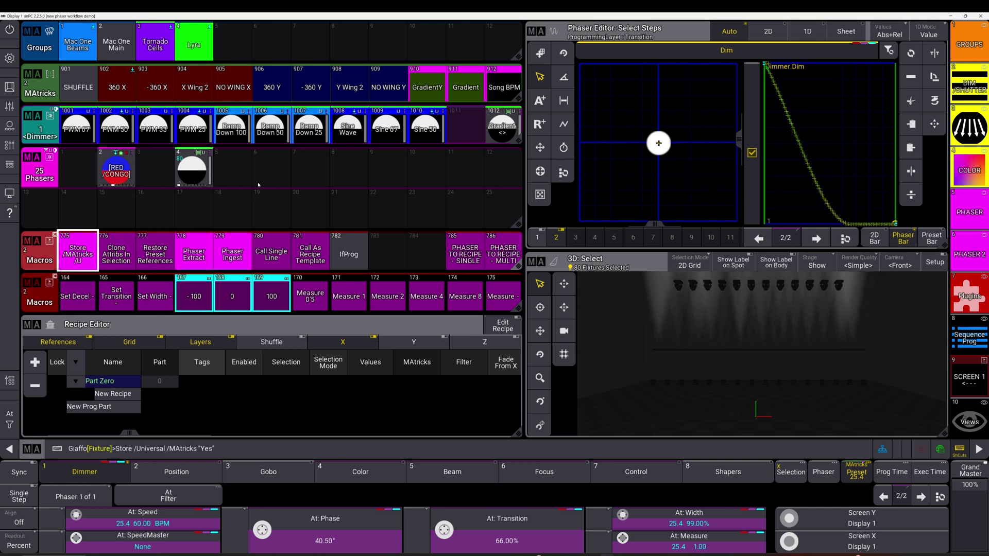
click(229, 175)
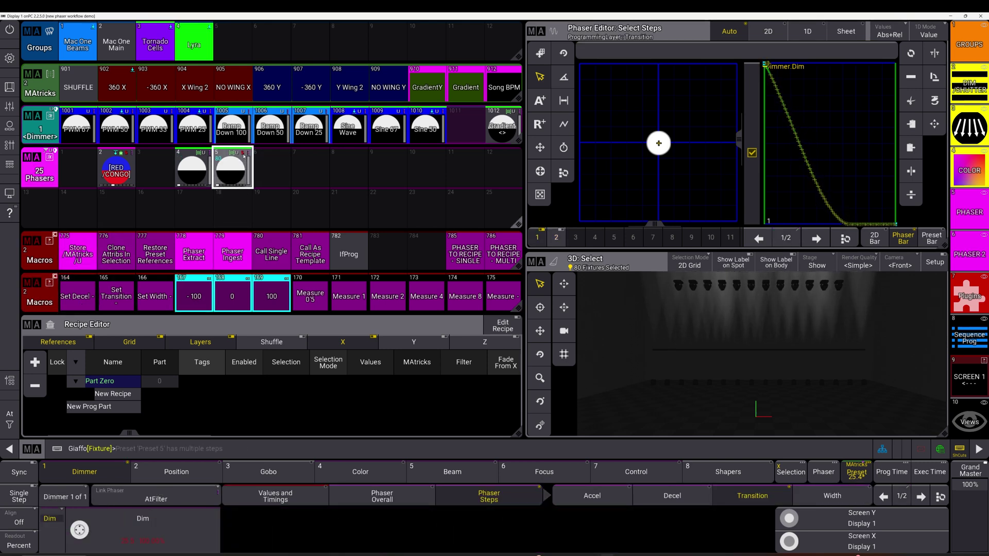
click(235, 164)
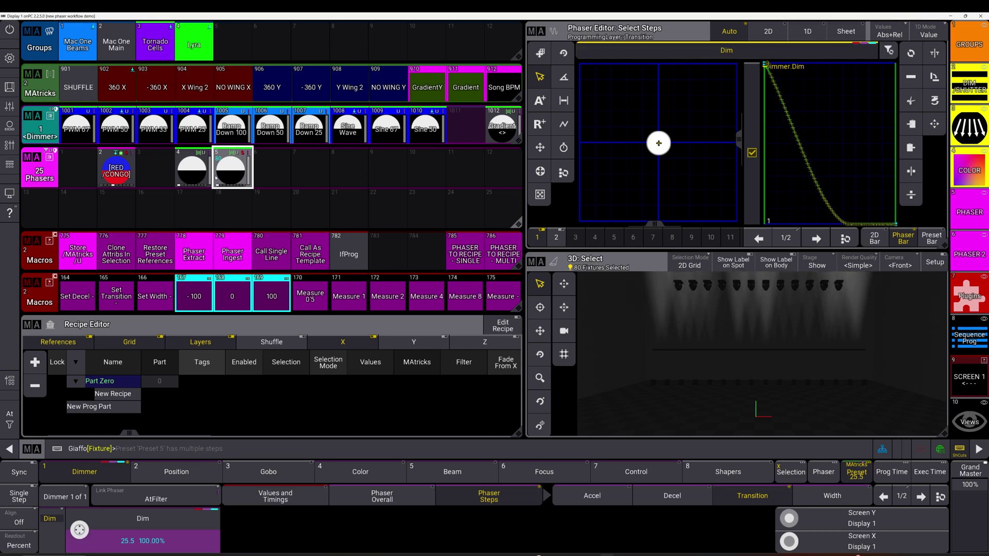
click(78, 253)
click(228, 174)
key(Return)
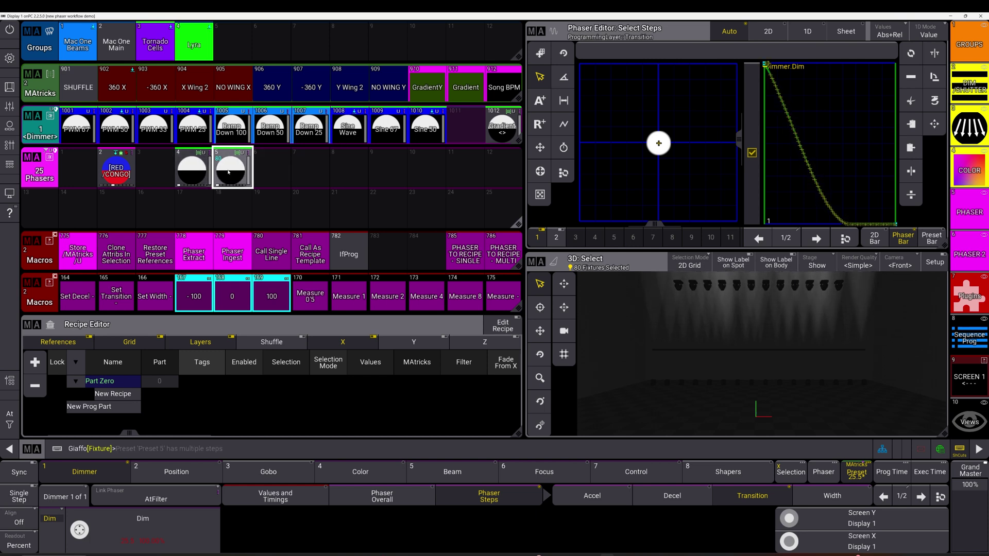
Delete Phasers preset 5 and reapply the Ramp Down 50 dimmer phaser with the 360 X and SHUFFLE MAtricks.
drag(231, 176, 268, 133)
click(265, 135)
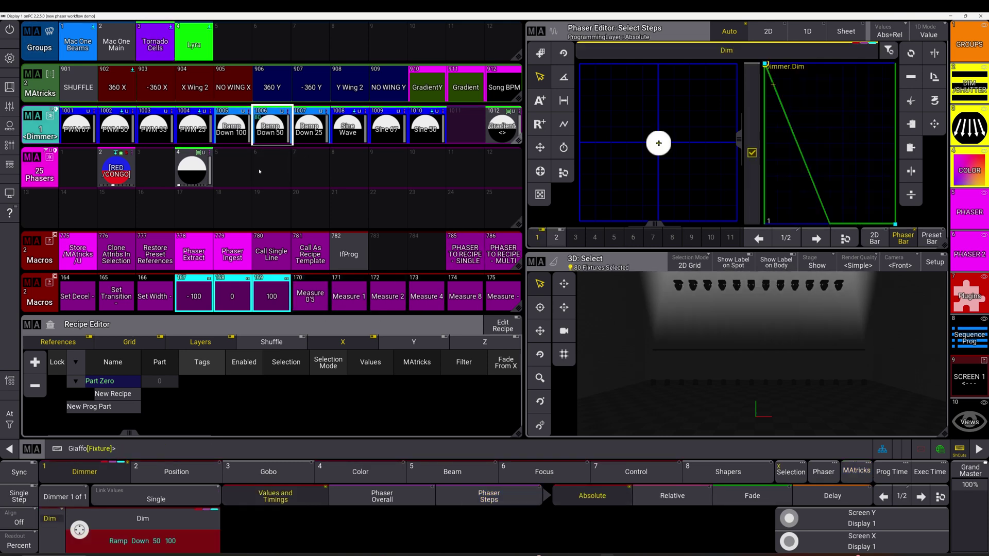
click(116, 84)
click(78, 84)
Increase the transition of phaser step 2 and store the result with its MAtricks as universal preset 5 in the Phasers pool.
click(816, 238)
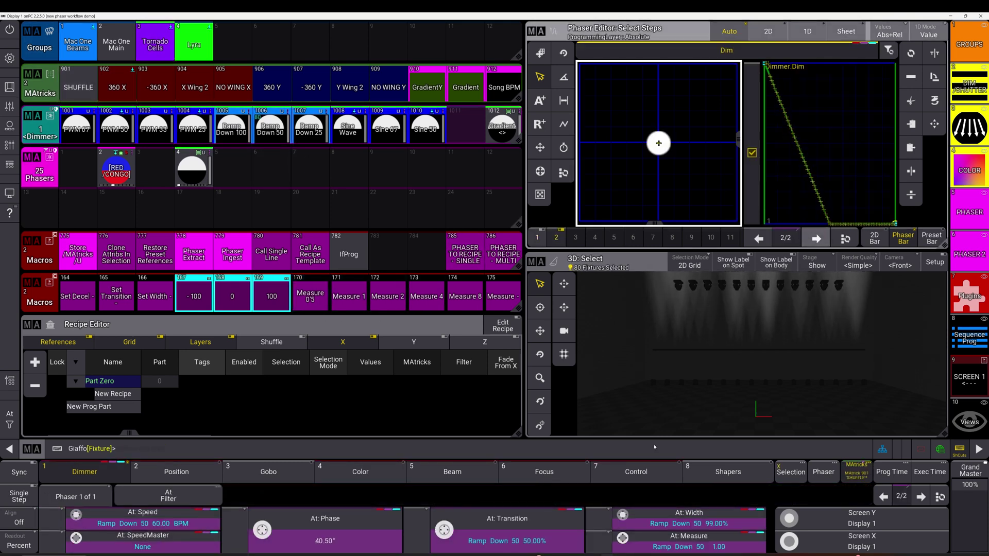
drag(439, 528, 453, 526)
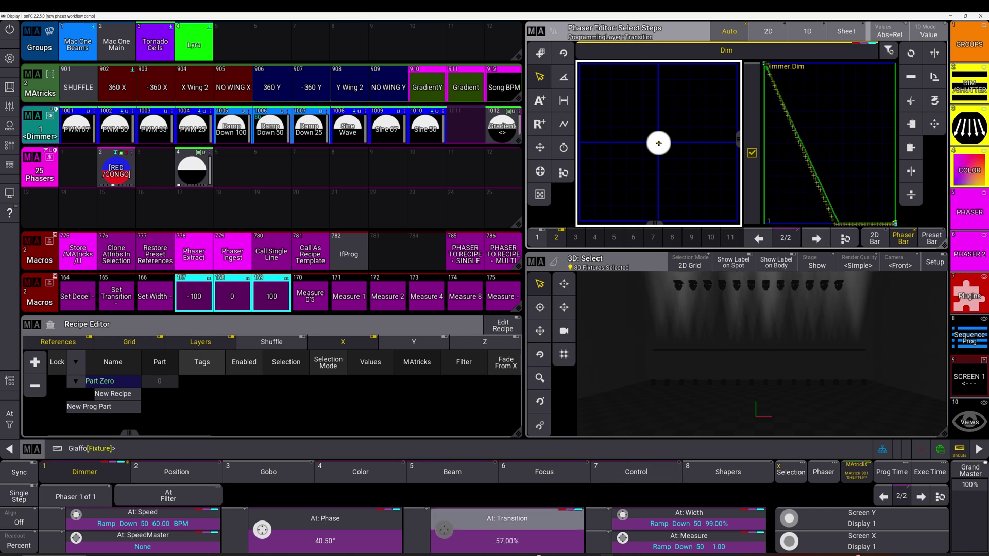
click(78, 252)
click(232, 170)
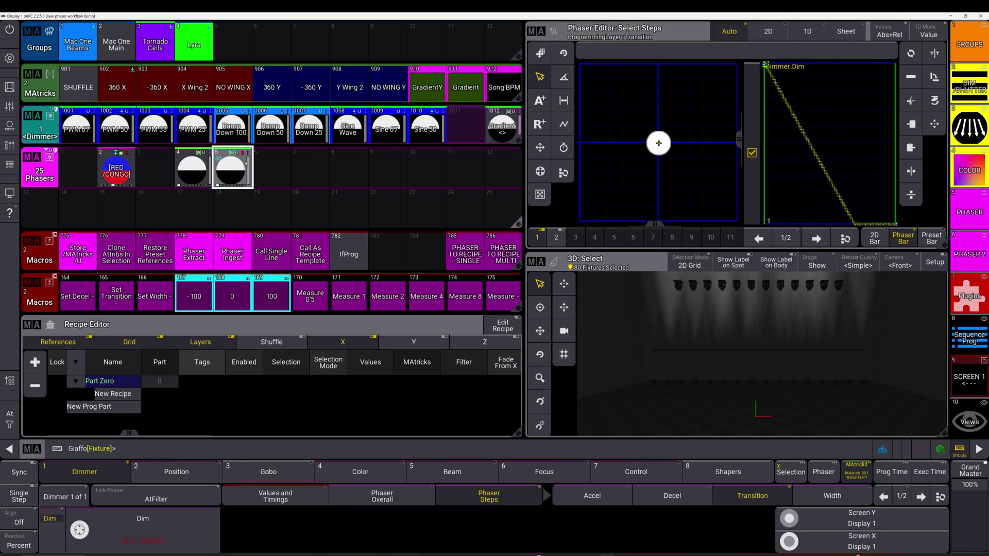
click(78, 251)
click(233, 170)
click(407, 320)
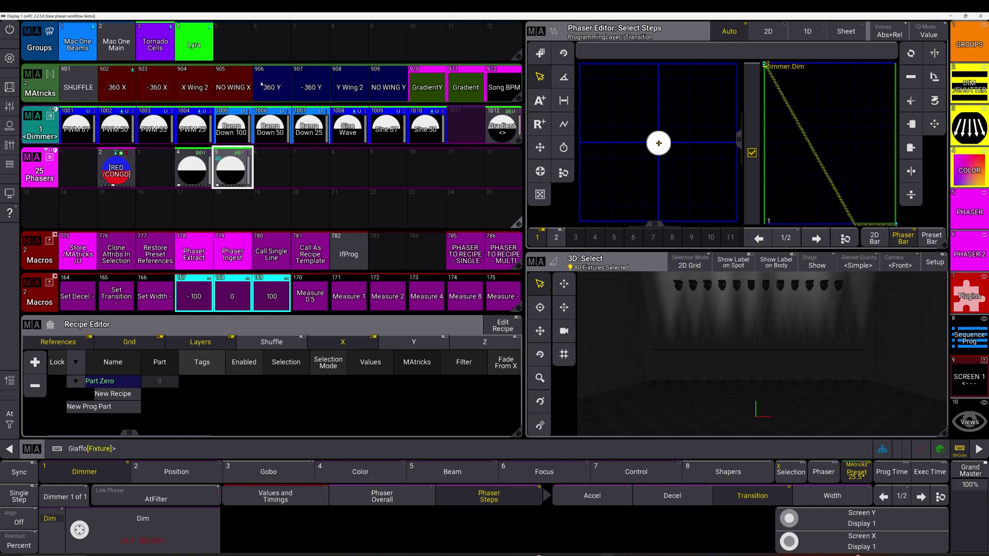
Label Phasers preset 5 "shimmer" and delete Phasers preset 4.
right_click(236, 184)
click(238, 143)
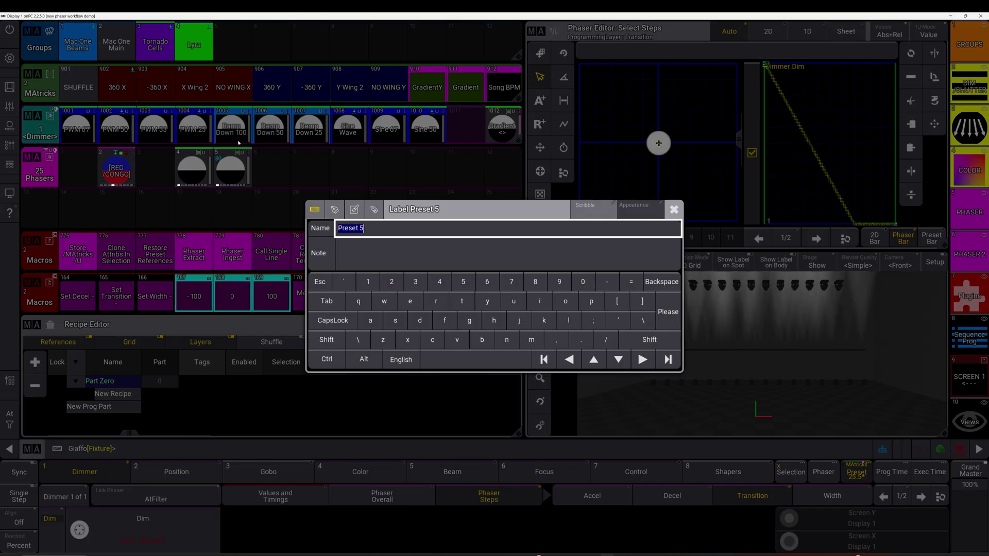
text(shimmer)
key(Return)
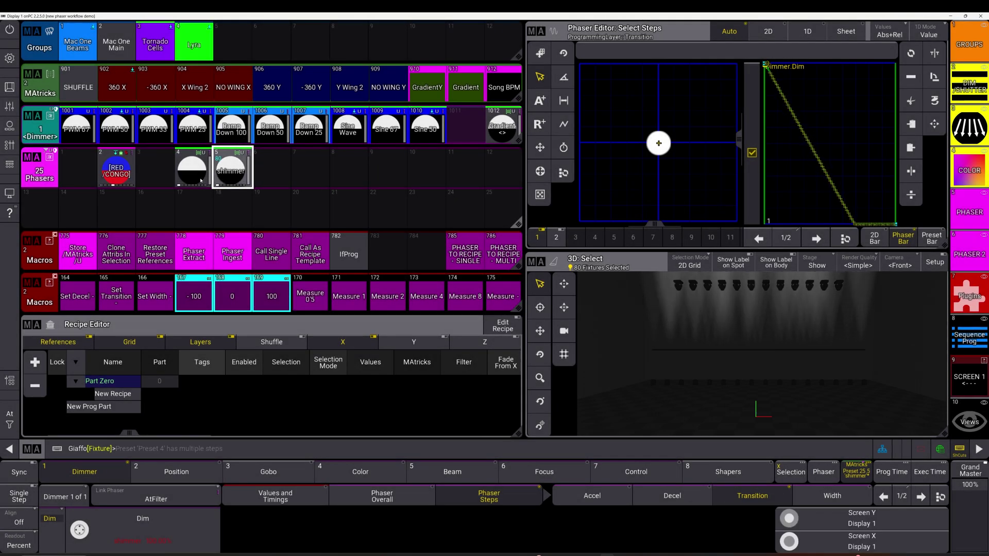
right_click(200, 180)
click(232, 139)
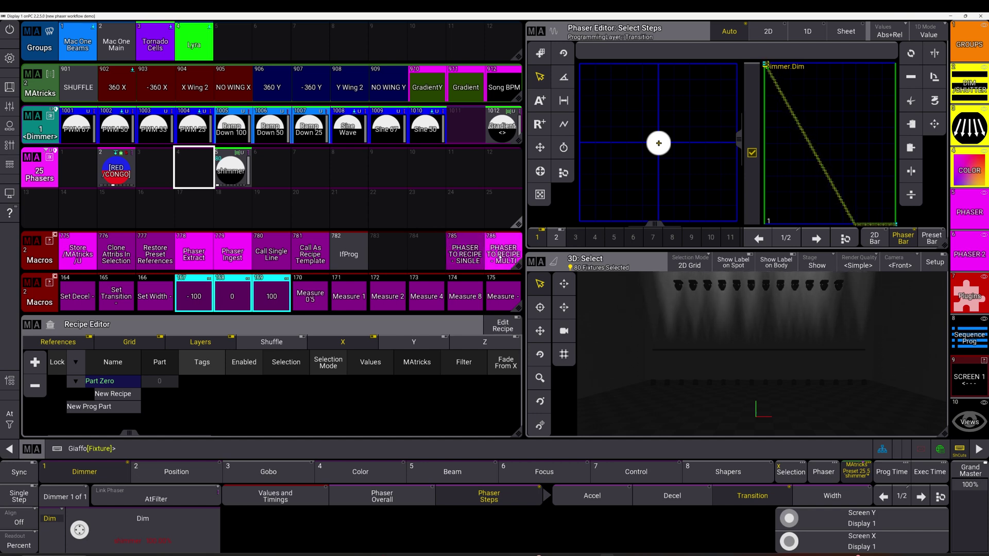
Convert the shimmer preset into a recipe for the Tornado Cells group with the PHASER TO RECIPE - MULTI macro.
click(505, 258)
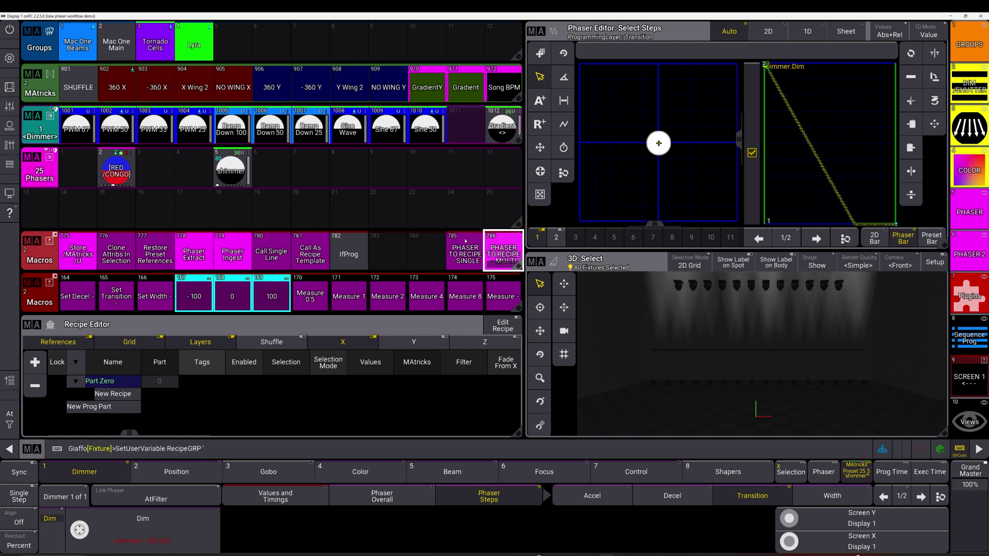
click(163, 45)
click(231, 170)
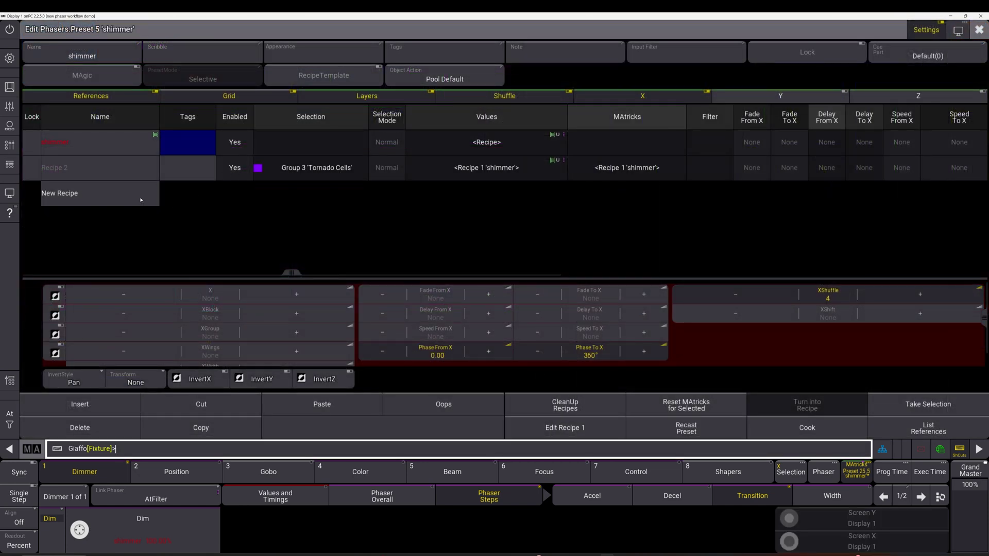
Add a new recipe to the shimmer preset and assign Group 1 'Mac One Beams' as its selection.
click(138, 195)
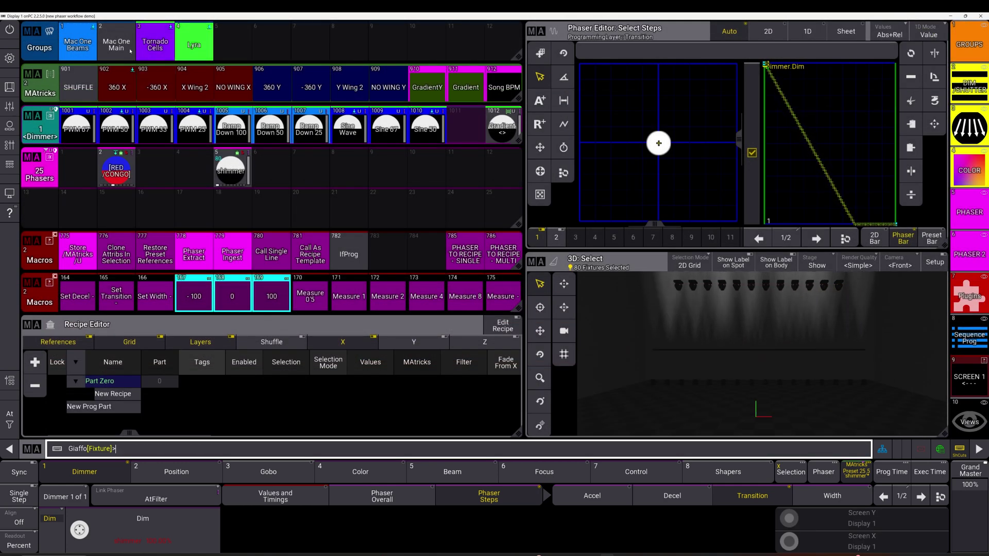
click(230, 178)
drag(230, 177, 273, 176)
right_click(101, 193)
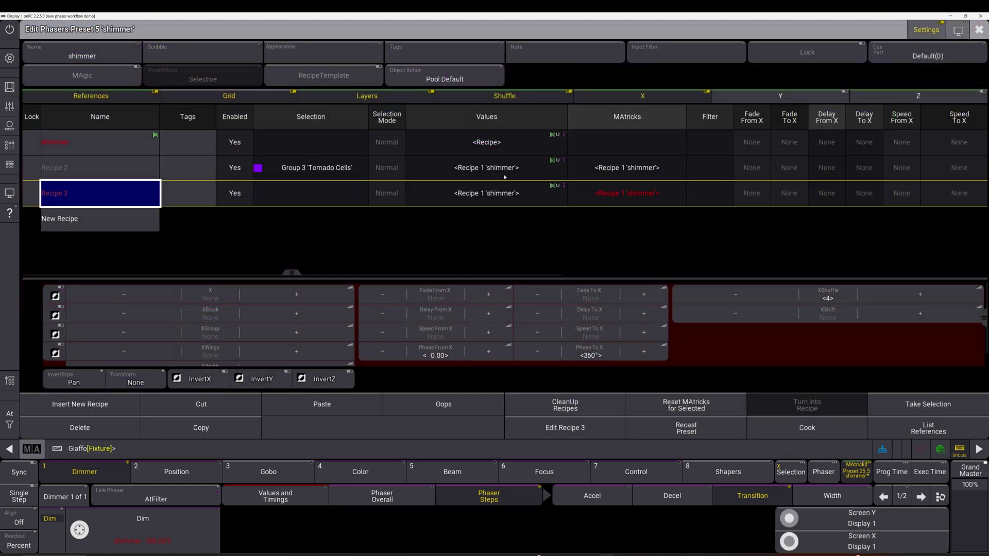
click(306, 193)
click(306, 193)
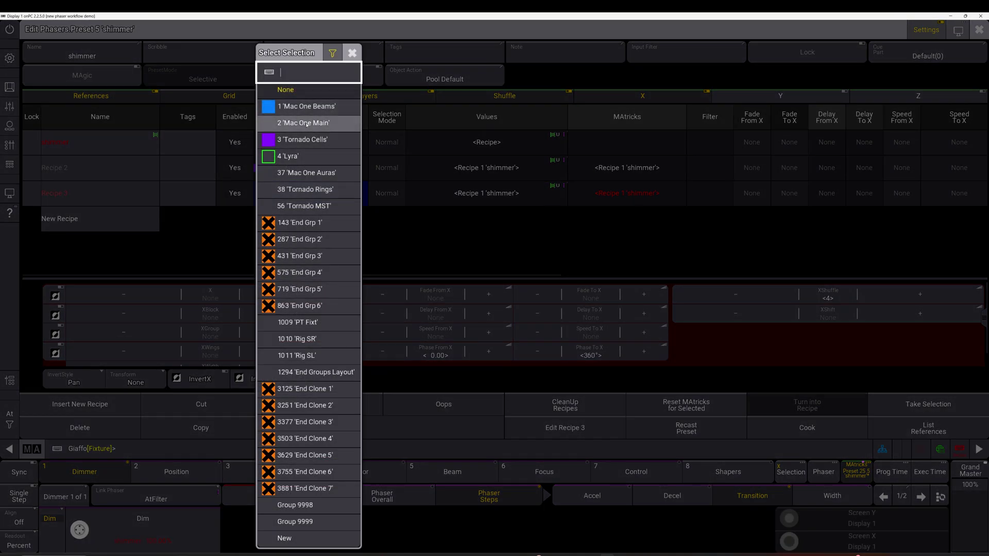
click(306, 109)
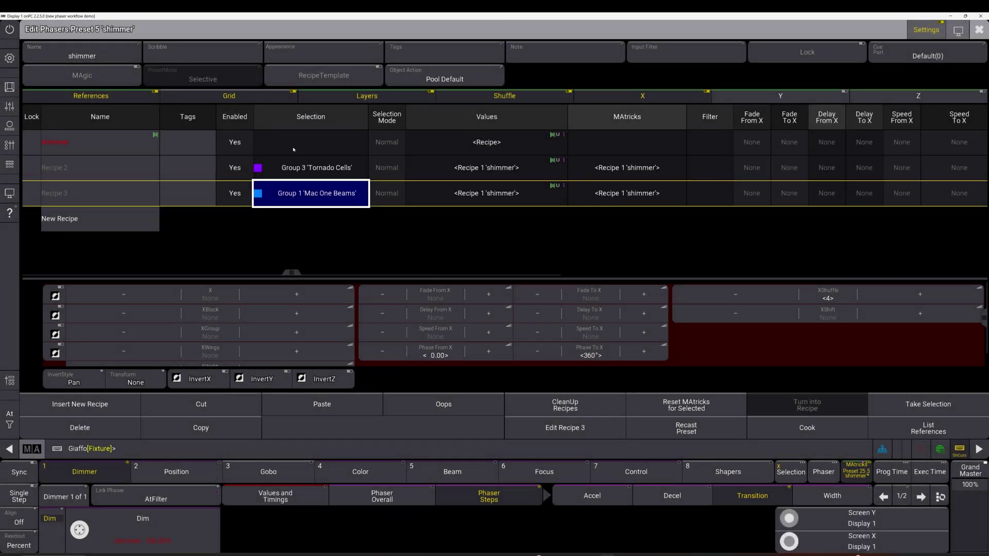
Add another recipe to the shimmer preset with Group 4 'Lyra' as its selection.
click(115, 217)
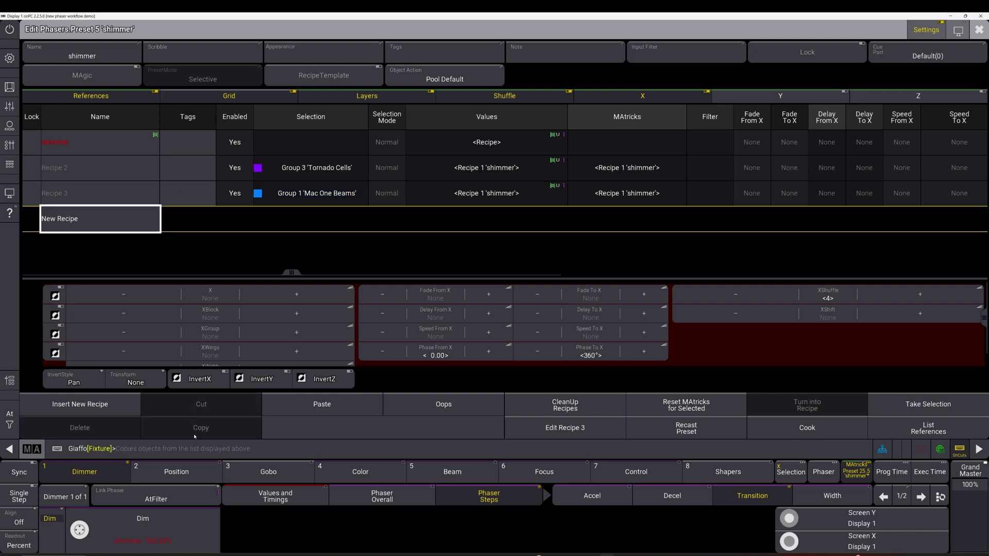
double_click(297, 199)
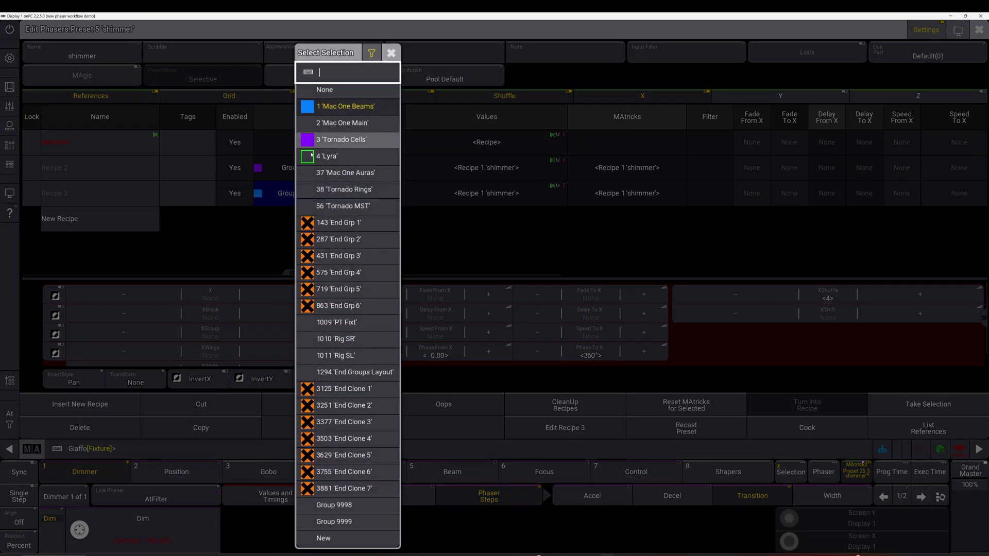
click(183, 445)
click(187, 455)
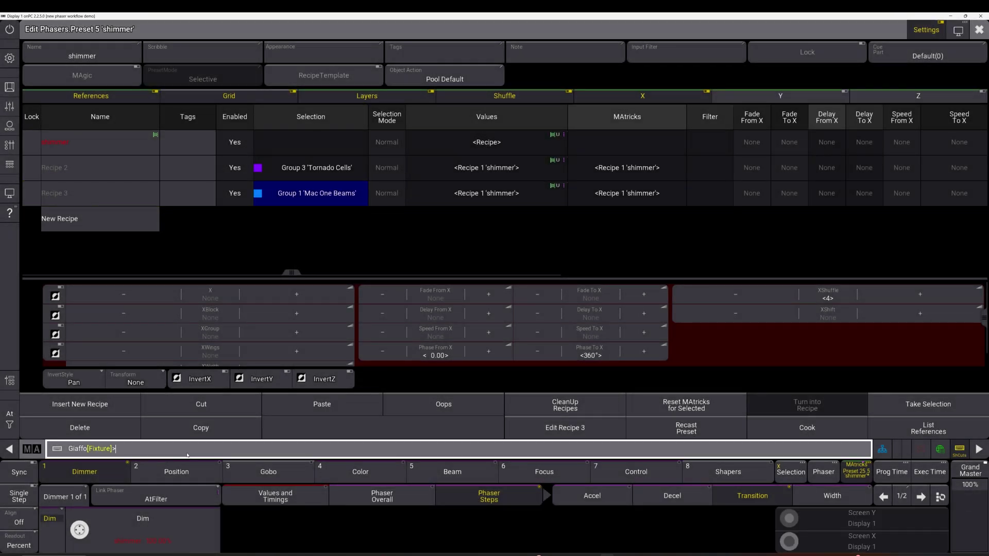
text(Assign Group 4)
key(Return)
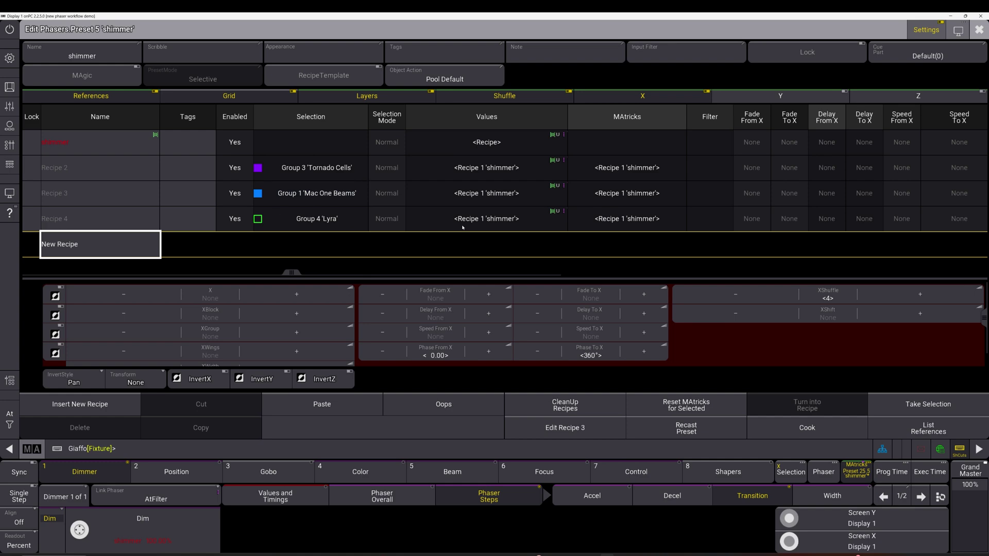
Close the shimmer preset's recipe editor and clear the programmer.
drag(470, 168, 485, 244)
key(Escape)
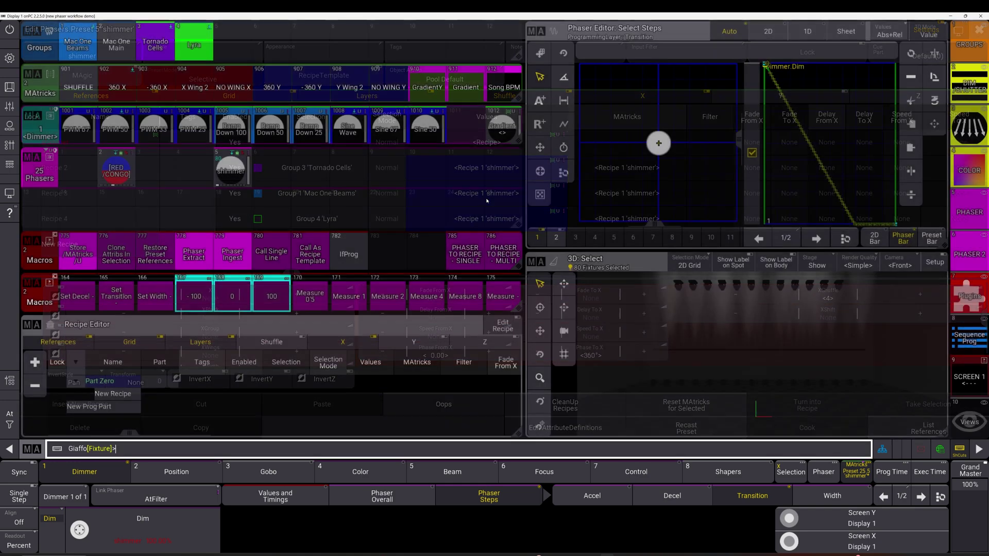
key(BackSpace)
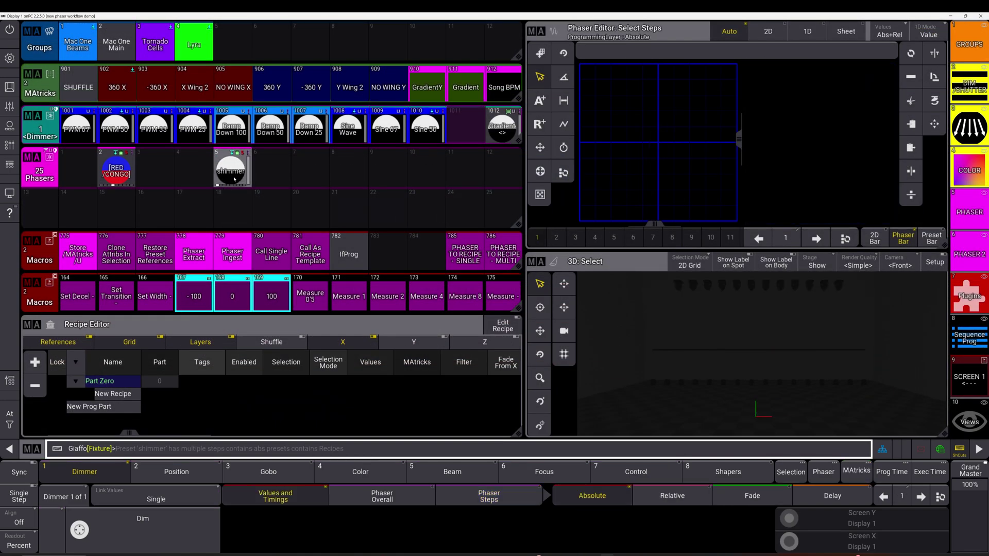
Preview Phasers preset 5 'shimmer' on all its recipe groups and clear the programmer again.
click(235, 179)
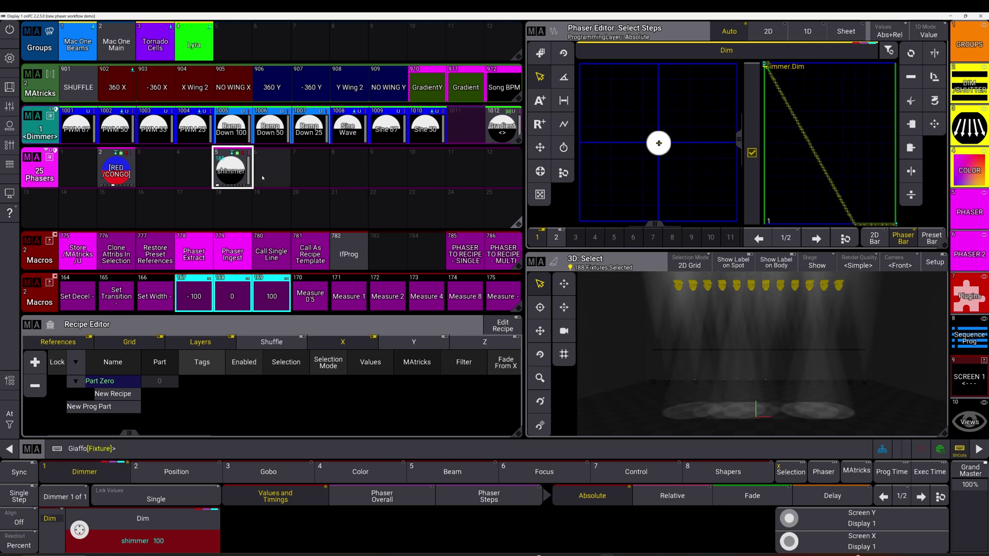
click(309, 186)
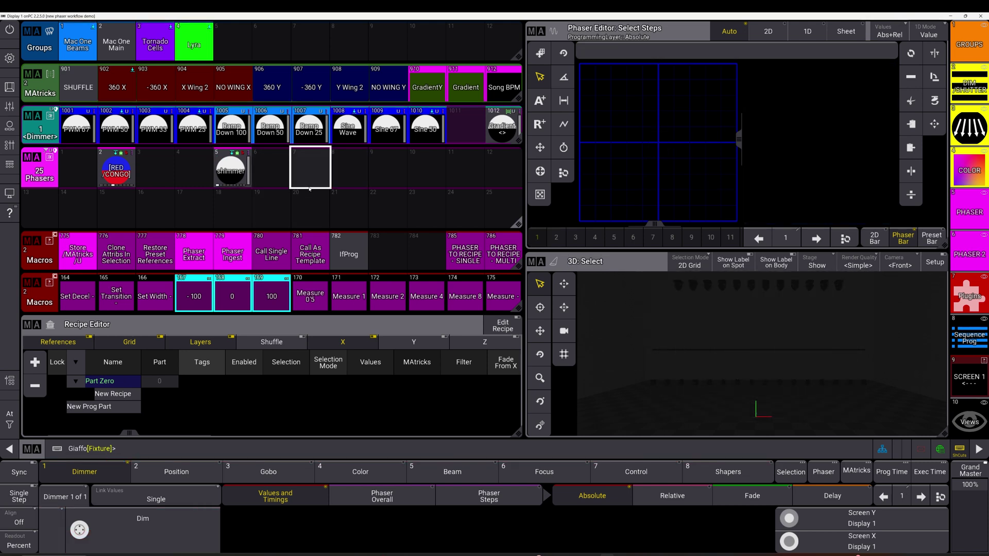
click(231, 170)
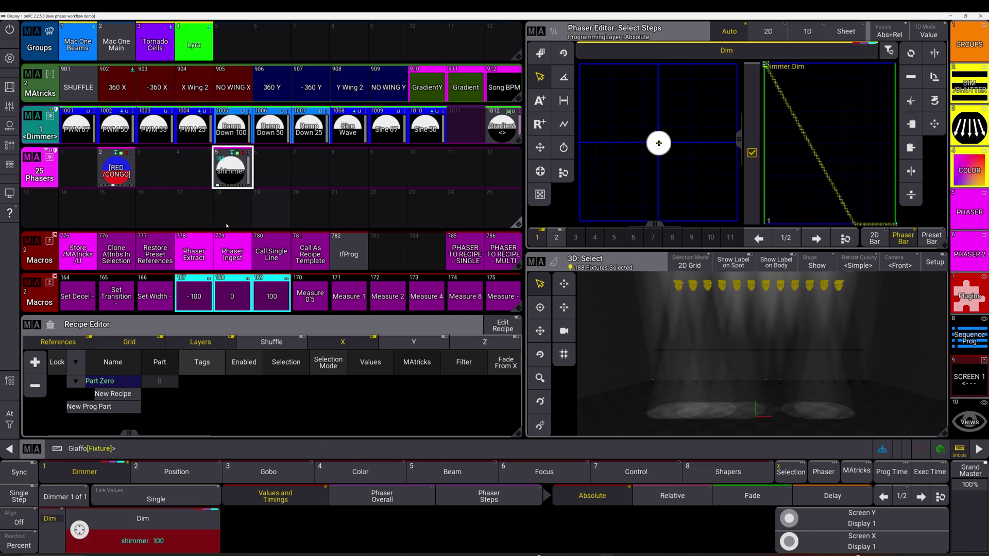
click(320, 210)
key(Escape)
Extract the phaser of Phasers preset 5 'shimmer' into preset 18 with the Phaser Extract macro.
drag(232, 173, 226, 204)
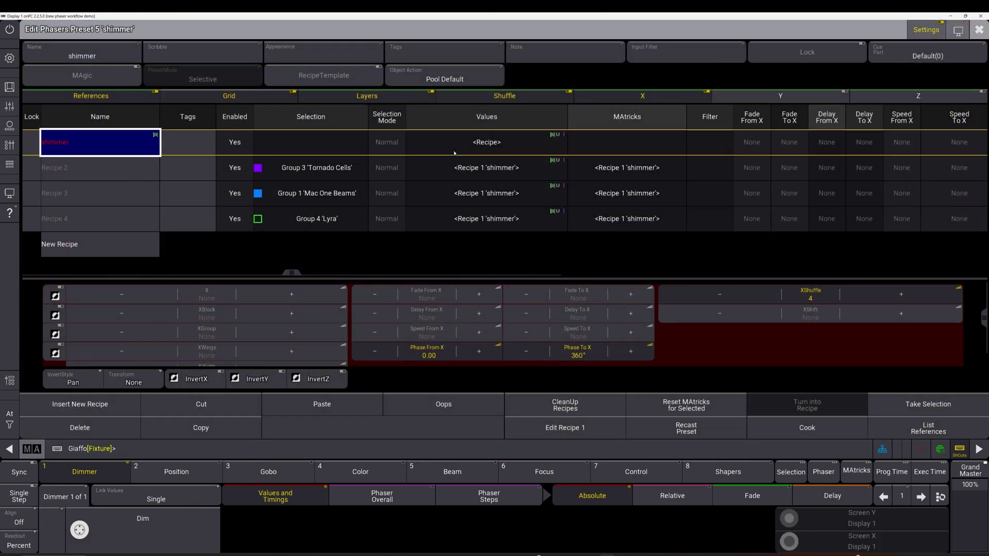
click(454, 153)
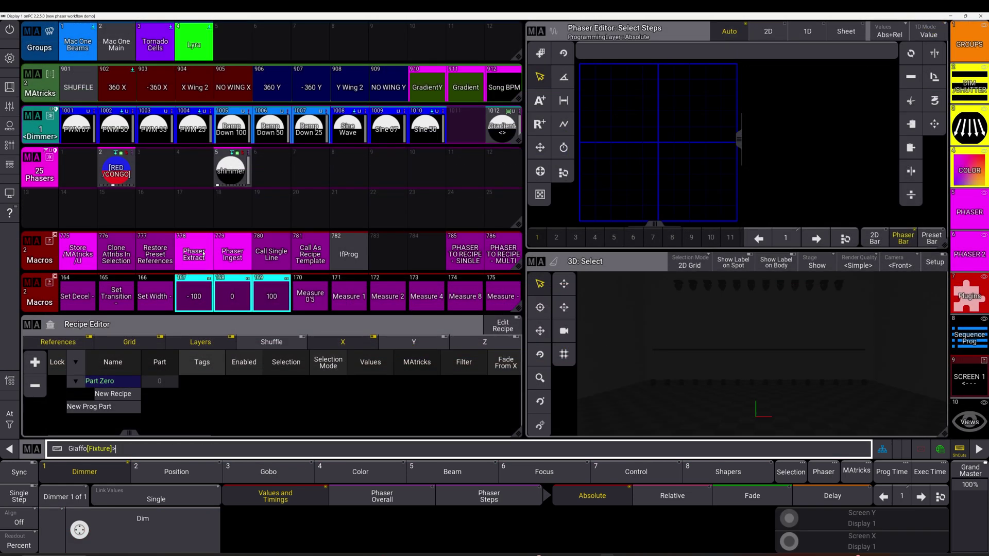
click(202, 255)
click(231, 211)
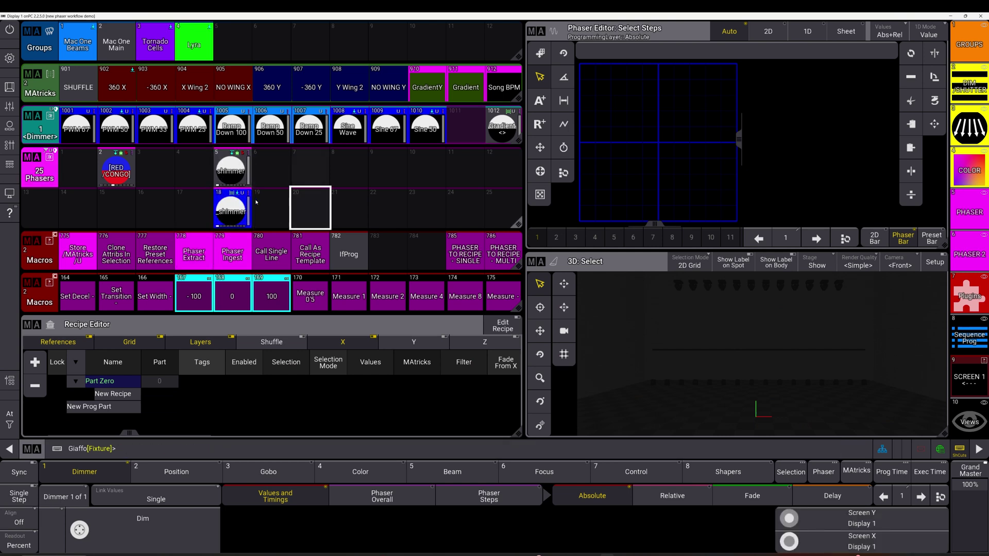
click(244, 206)
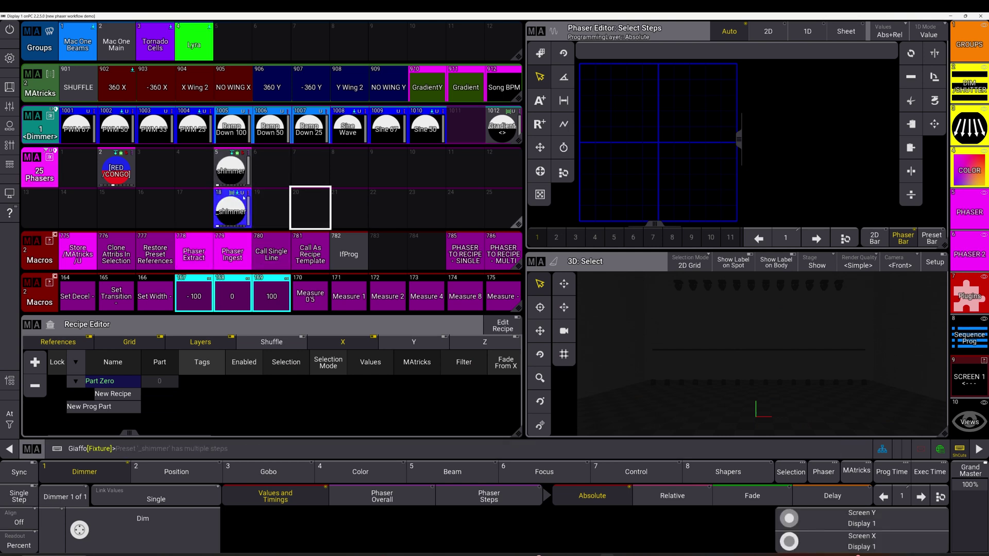
click(248, 211)
click(220, 218)
click(232, 225)
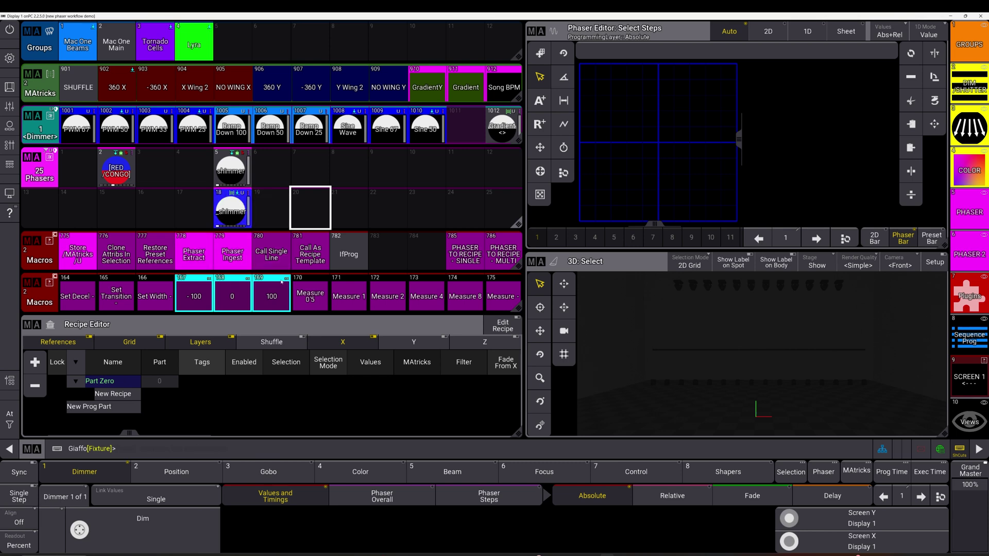
Load Phasers preset 5 'shimmer' into the programmer with the Call As Recipe Template macro.
click(272, 252)
click(301, 254)
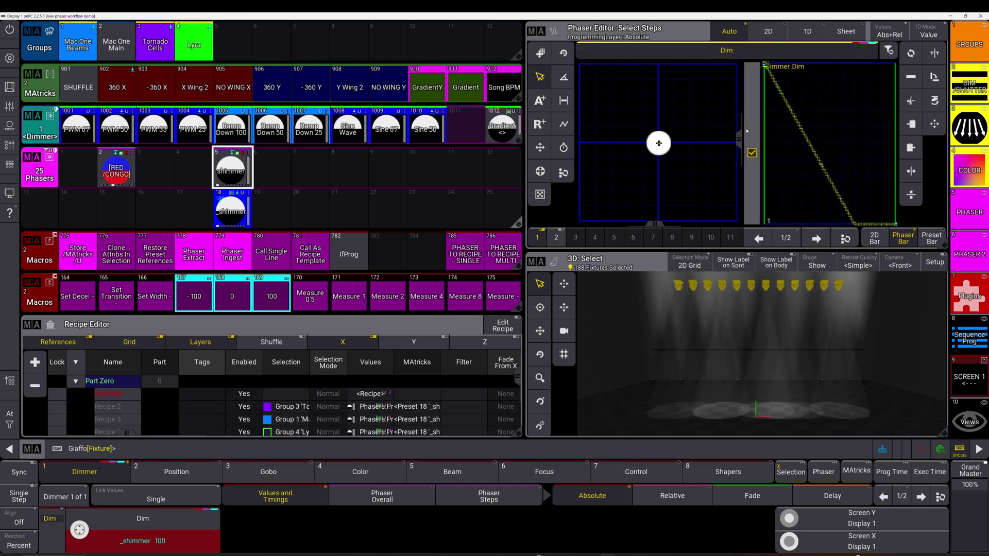
click(312, 239)
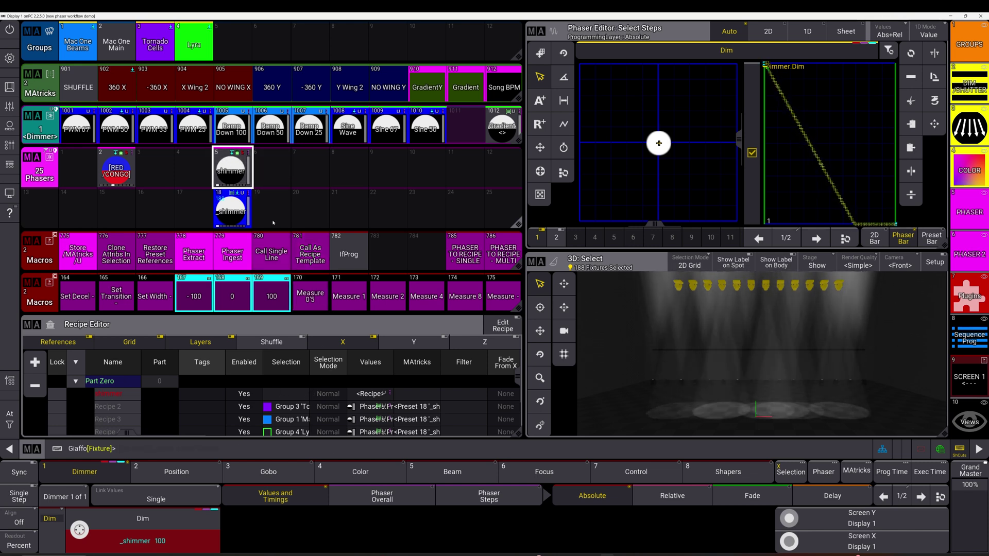
Examine the values and MAtricks references of the recipe lines in Phasers preset 5 'shimmer'.
right_click(234, 170)
drag(443, 148, 457, 238)
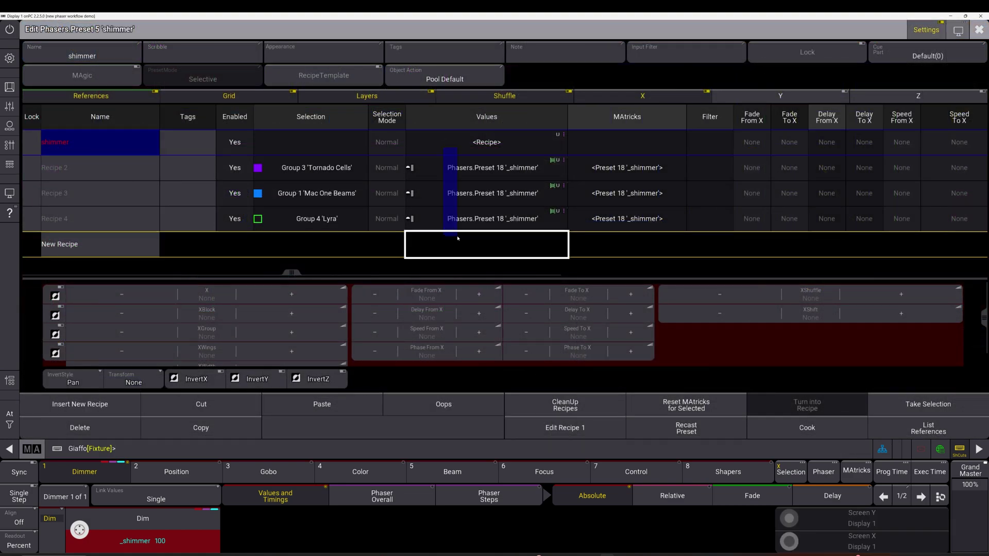
drag(456, 146, 461, 213)
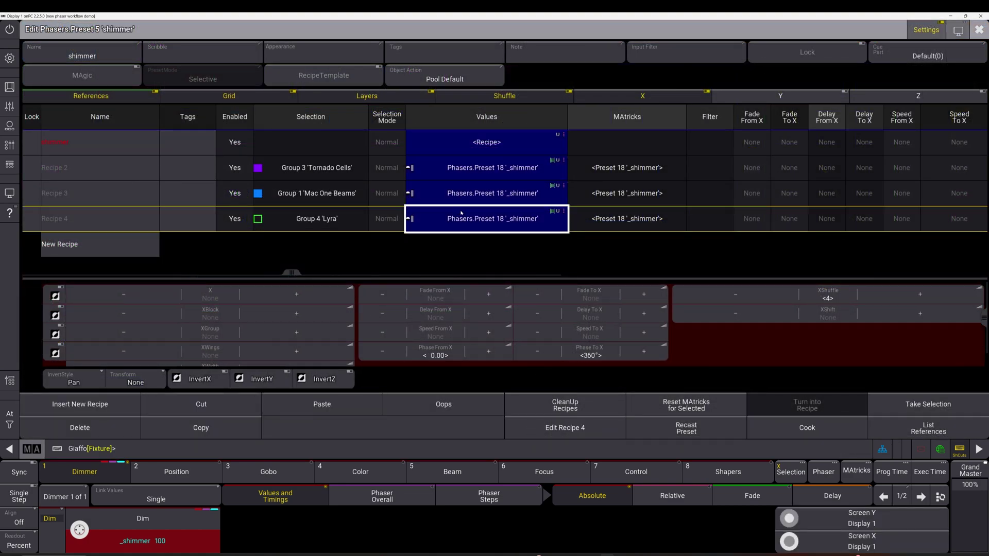
key(Escape)
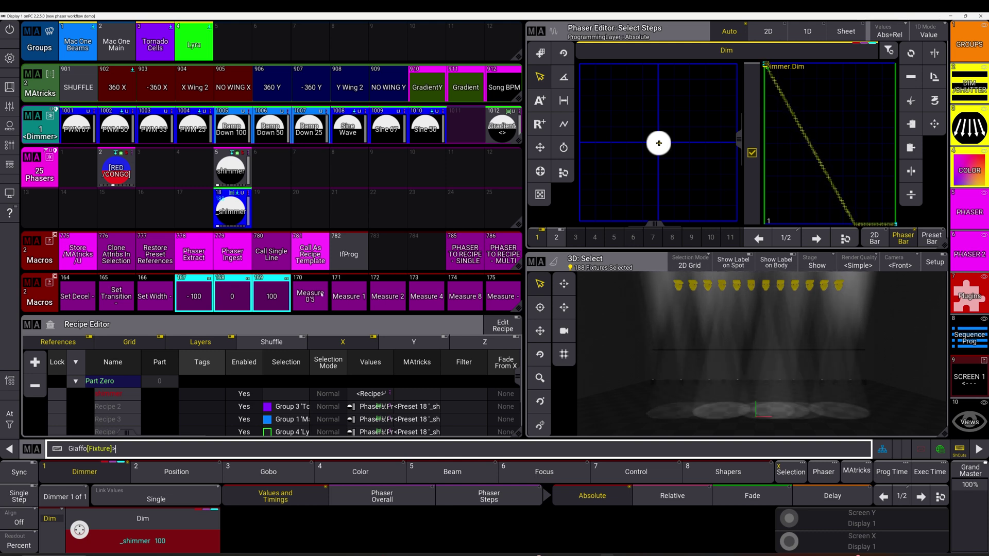
click(239, 216)
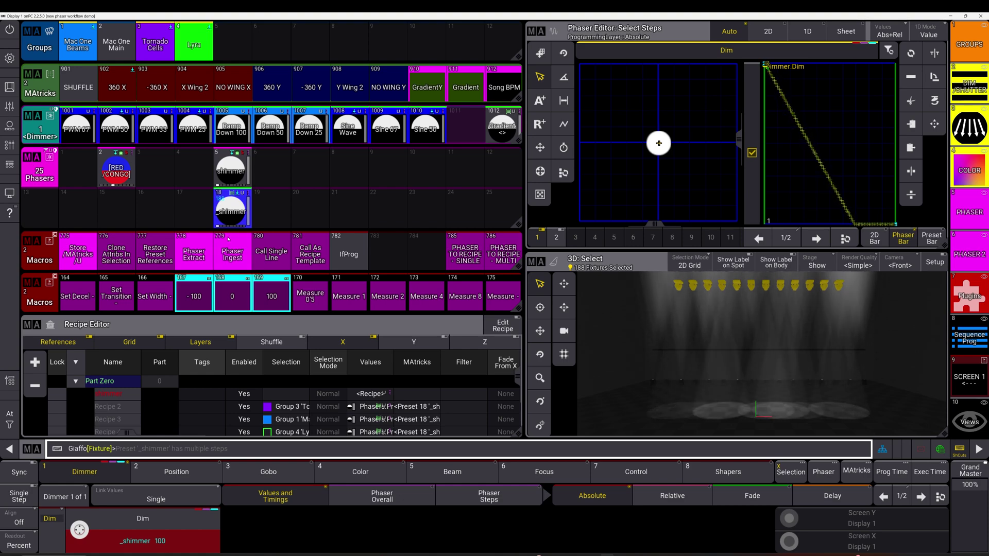
drag(232, 172, 199, 169)
click(486, 146)
key(Escape)
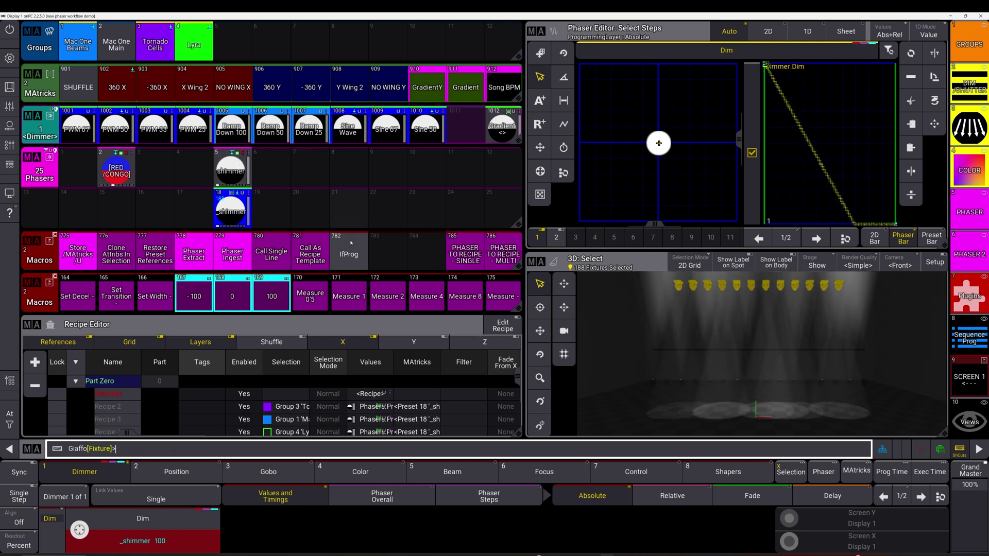
click(230, 216)
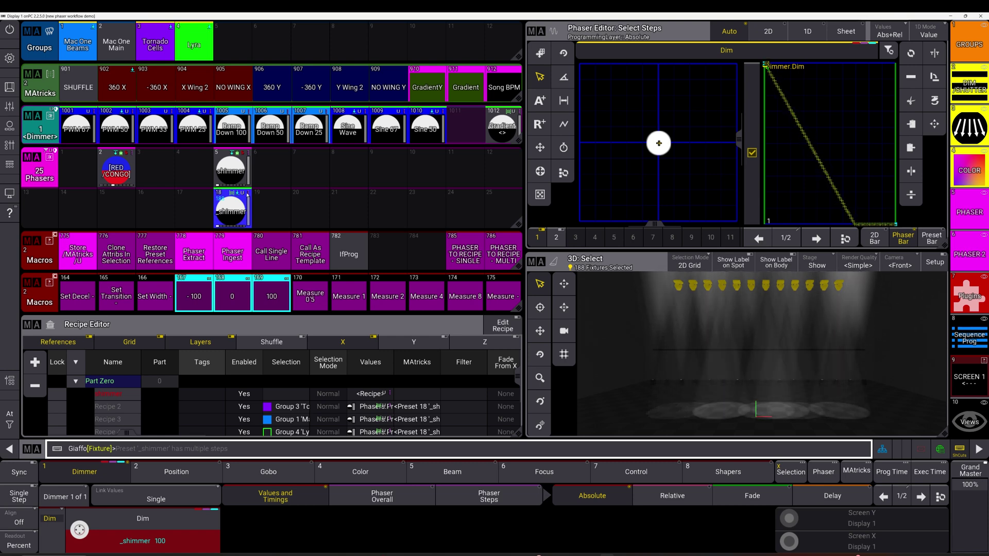
Set the deceleration of the phaser's second step to -100 and the phaser's measure to 8.
click(807, 233)
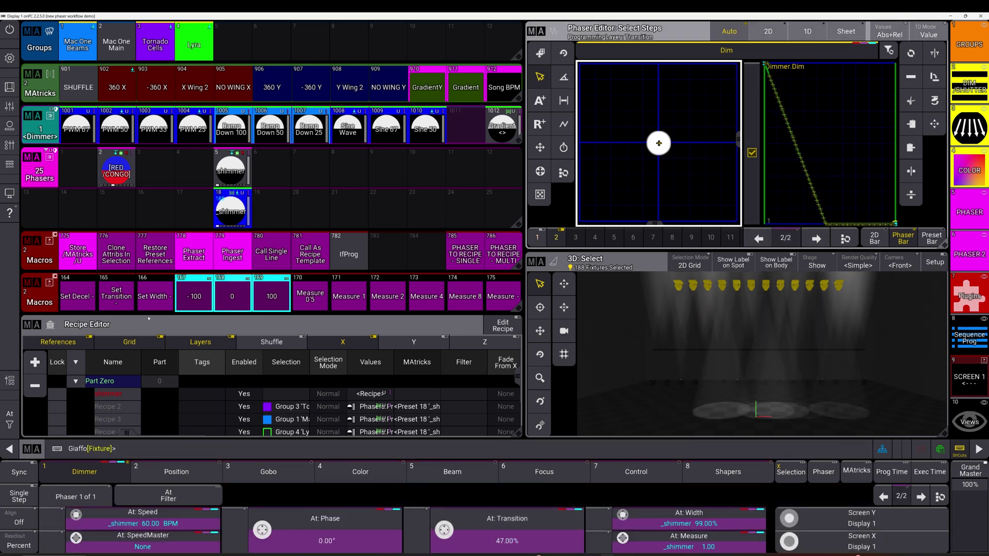
click(77, 294)
click(189, 298)
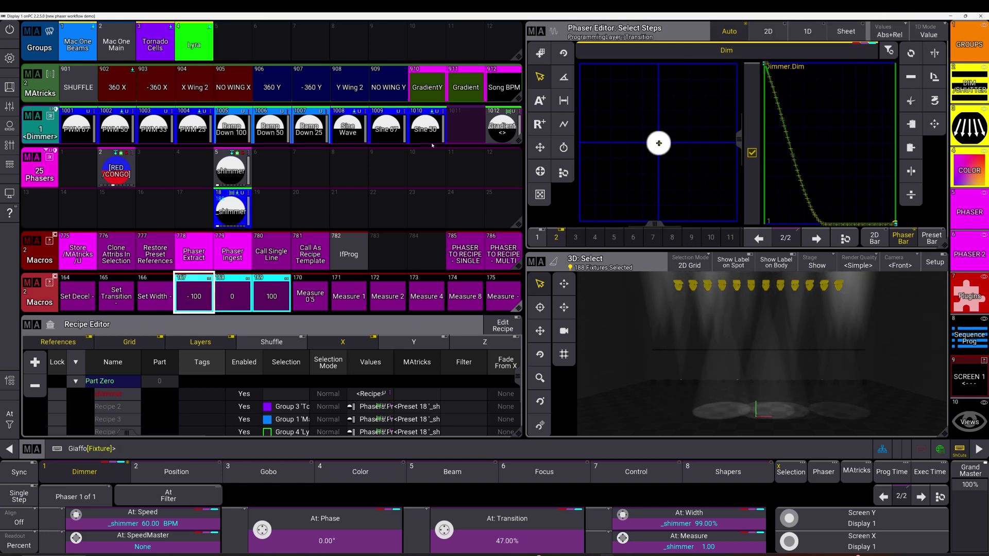
click(455, 298)
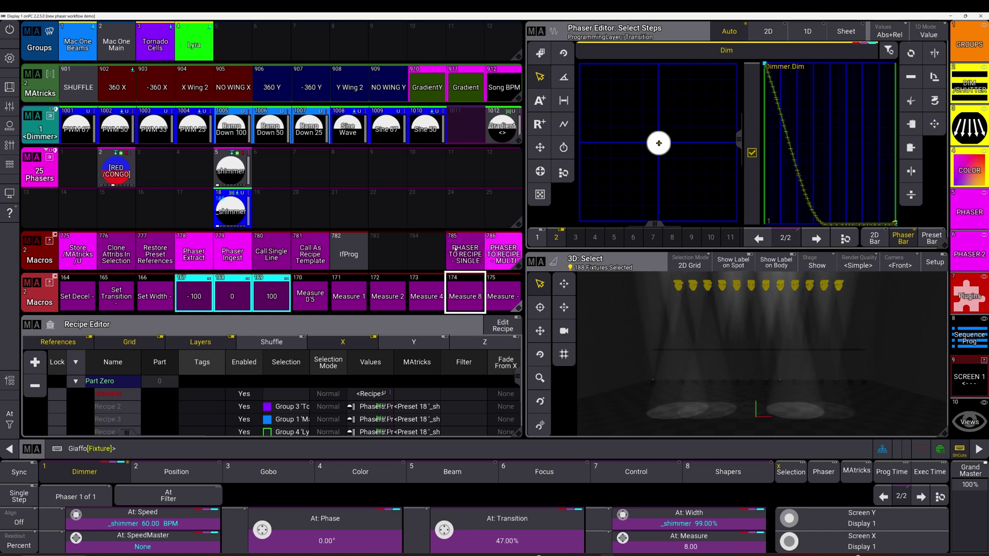
Update Phasers preset 18 '_shimmer' with the edited phaser and preview preset 5 'shimmer' from a cleared programmer.
key(u)
key(u)
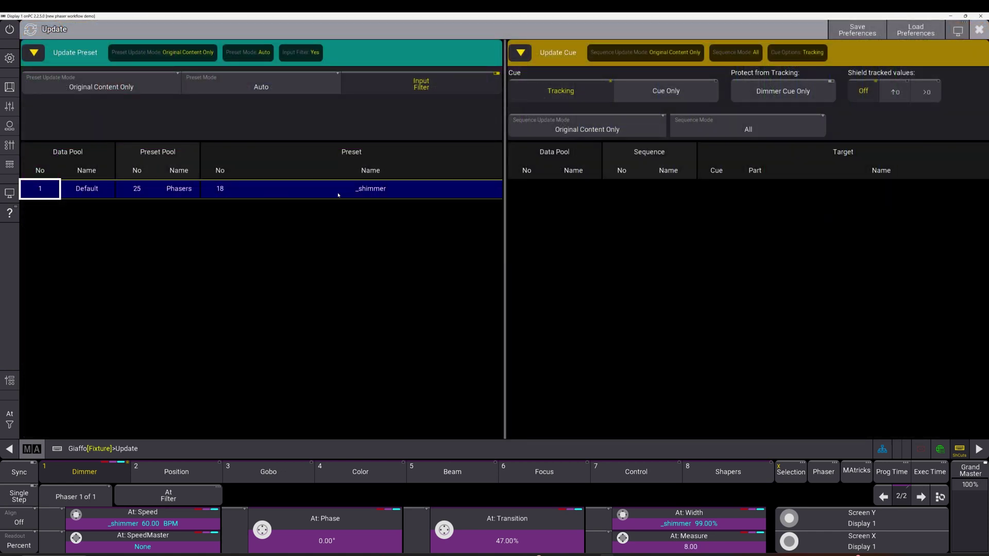
click(365, 191)
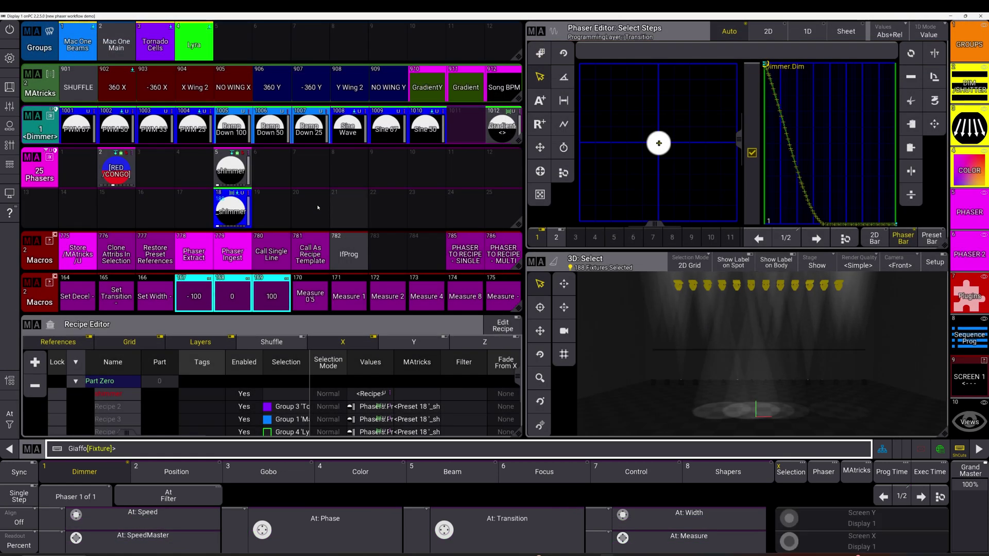
key(BackSpace)
key(BackSpace)
double_click(227, 169)
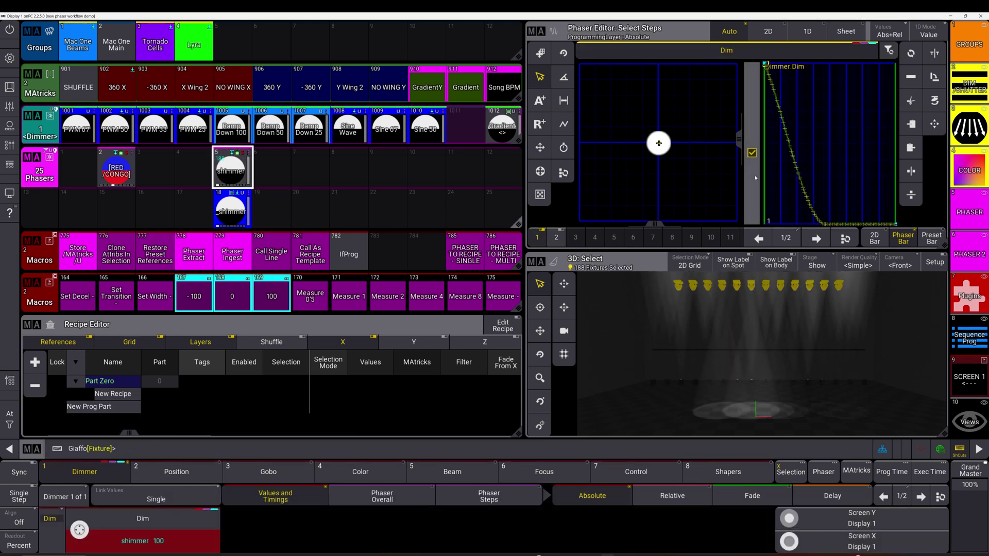
click(338, 211)
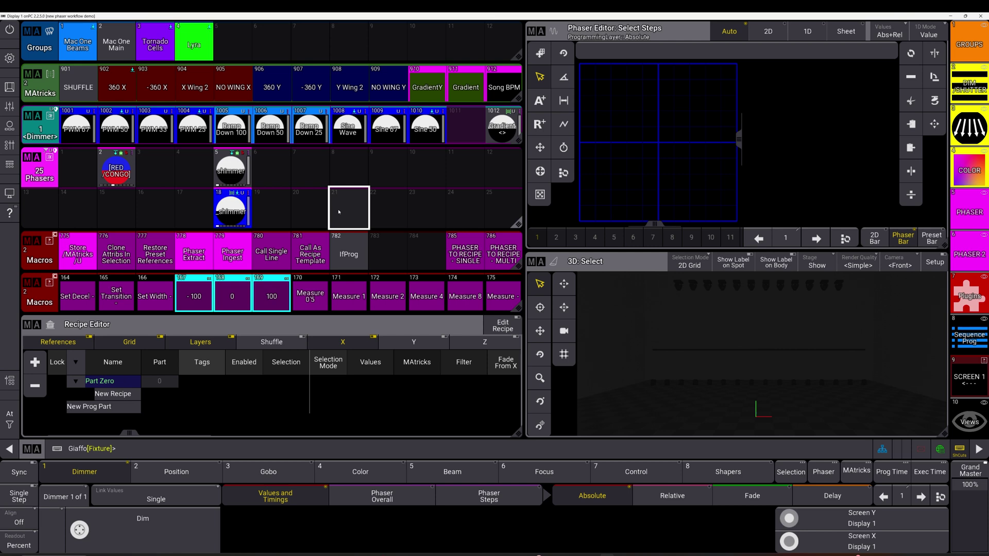
Embed the extracted phaser back into Phasers preset 5 'shimmer' with the Phaser Ingest macro and delete preset 18.
click(232, 252)
click(233, 172)
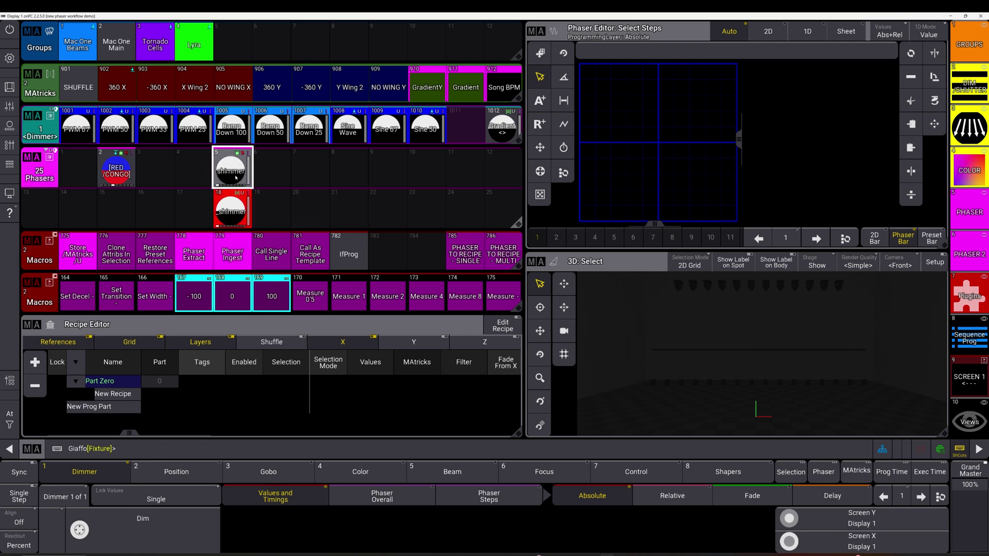
drag(259, 235, 426, 170)
Copy Phasers preset 5 'shimmer' to preset 7 and extract the copy's phaser into preset 20 with Phaser Extract.
click(197, 254)
click(309, 175)
click(305, 220)
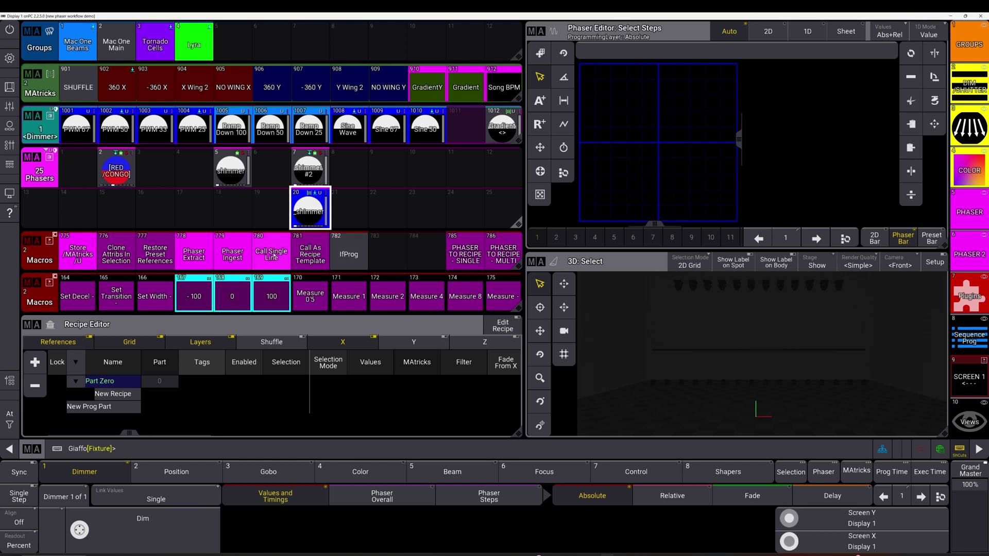
Call only the Mac One Beams recipe line of Phasers preset 7 'shimmer#2' with the Call Single Line macro.
click(272, 257)
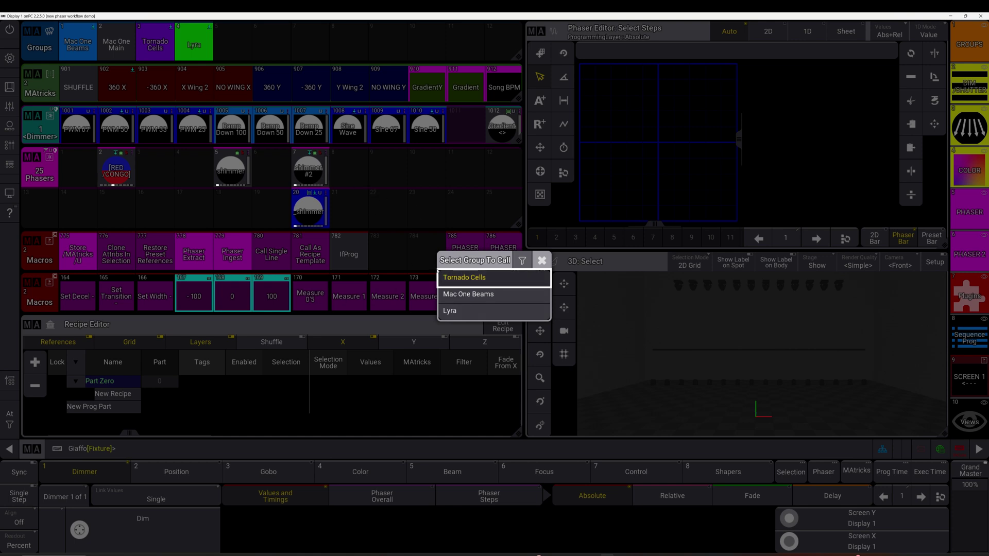
click(475, 298)
Examine the recipe lines of Phasers preset 7 'shimmer#2' and the group call in the command line history.
drag(309, 170, 279, 171)
click(280, 172)
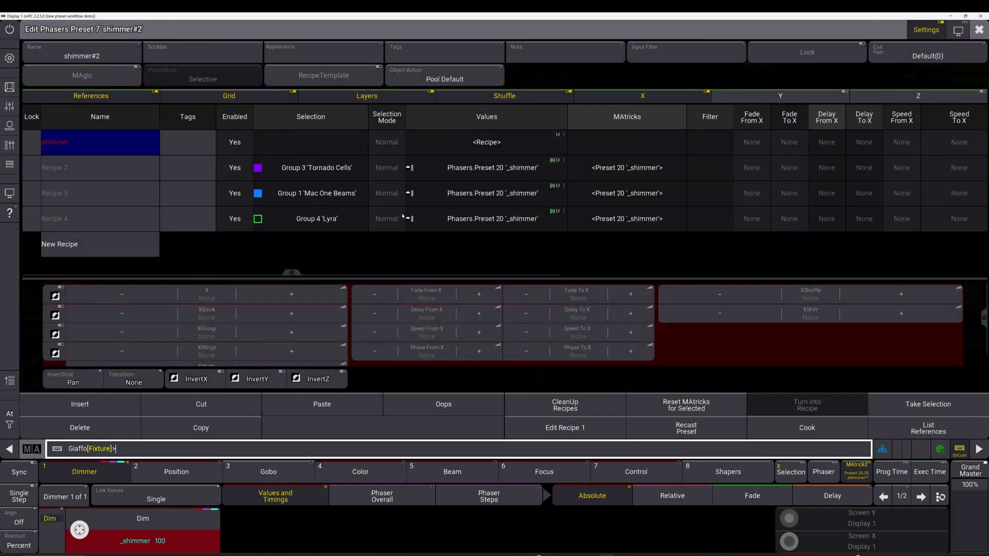
click(450, 194)
key(Escape)
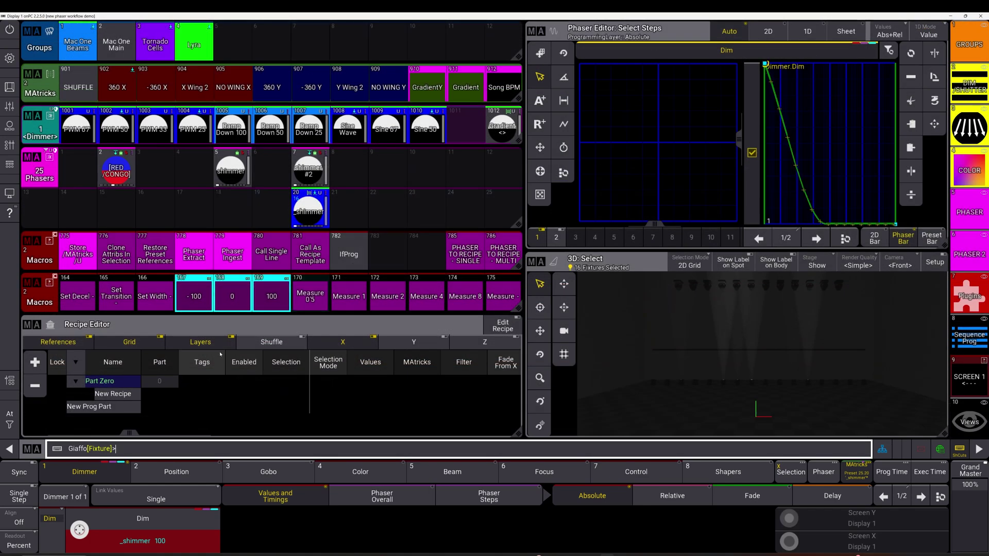
click(32, 449)
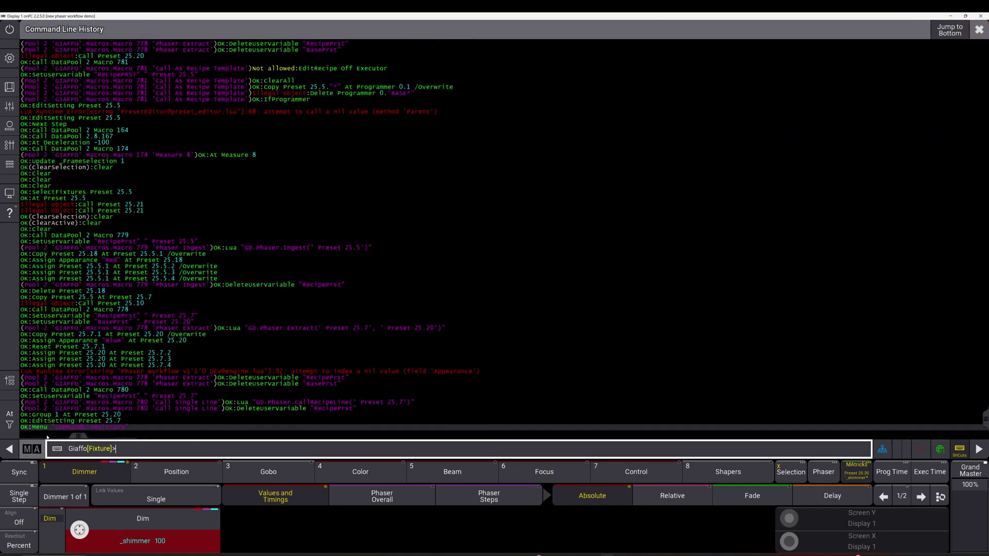
click(105, 417)
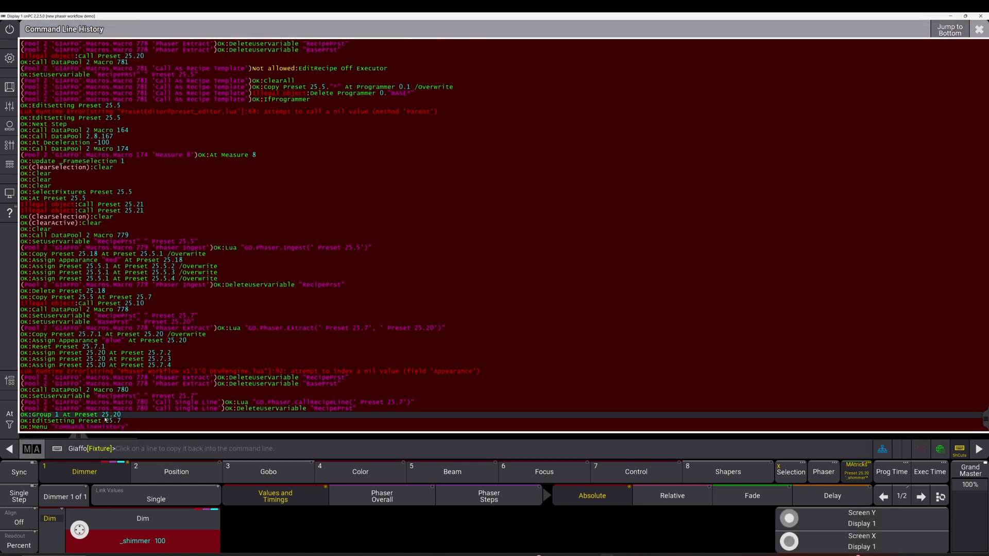
text(1)
key(Escape)
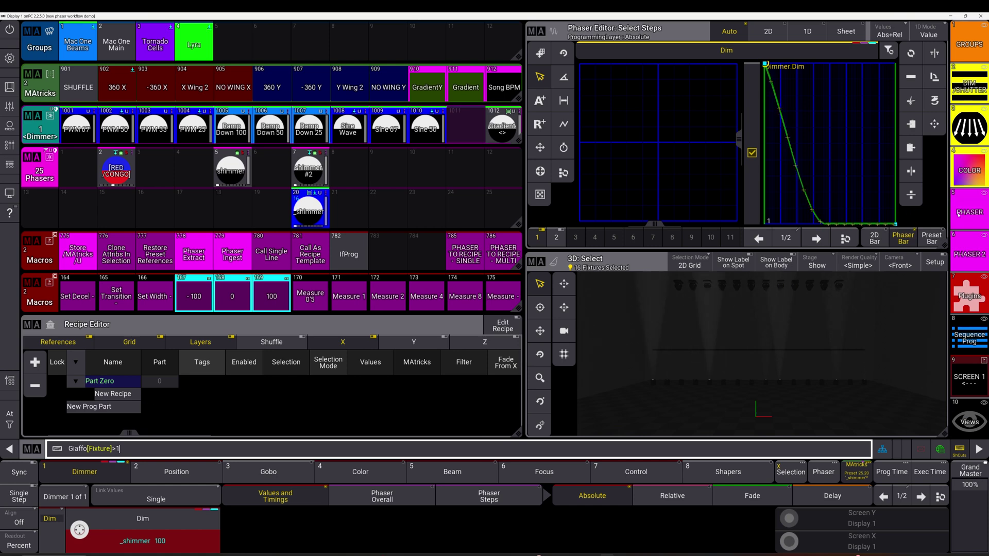
click(968, 252)
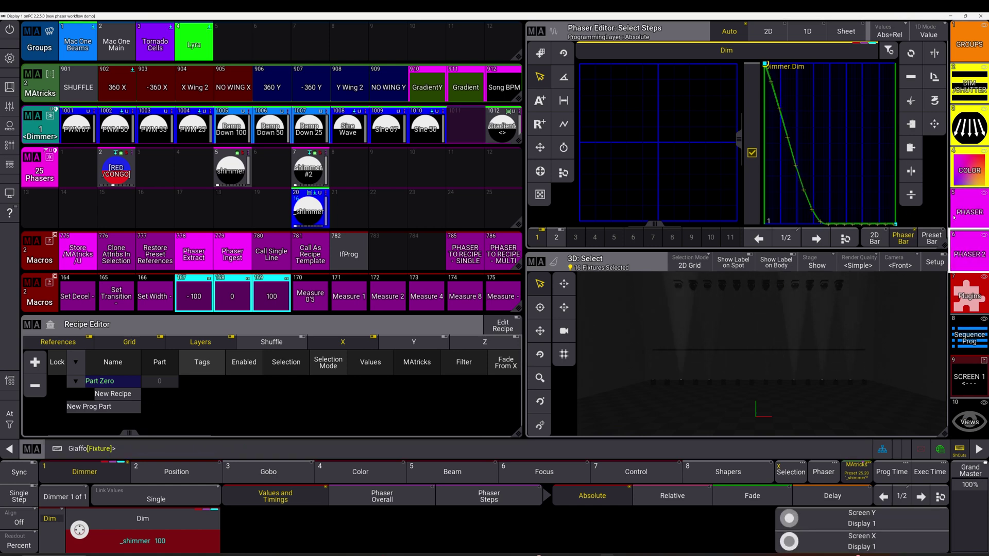
click(969, 251)
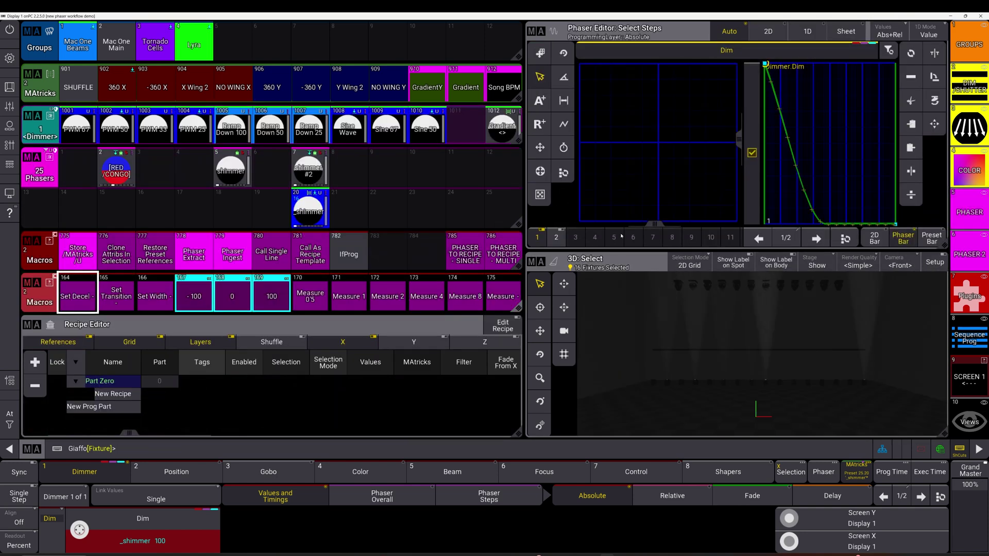
Call all recipe lines of Phasers preset 7 'shimmer#2' with the Call As Recipe Template macro and check the MAtricks settings.
click(319, 260)
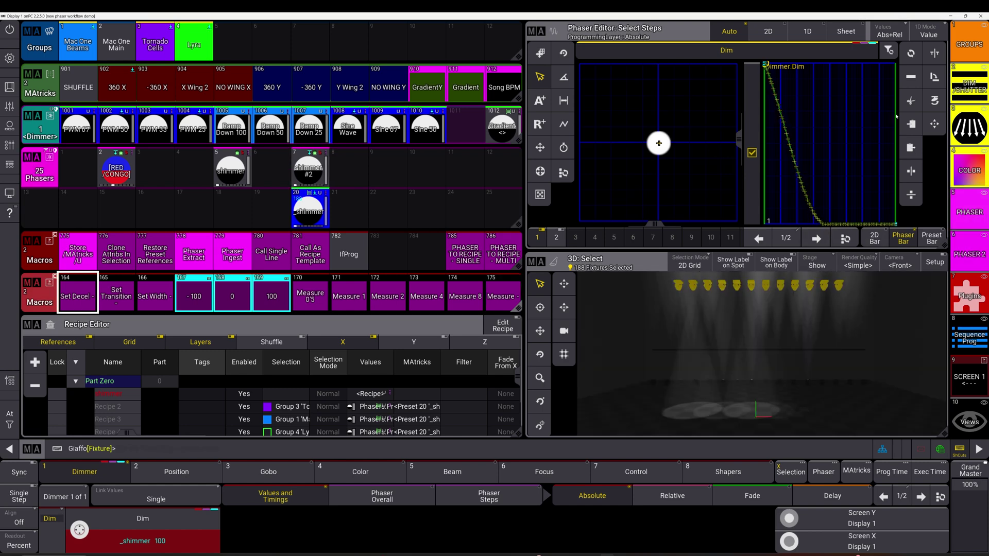
click(970, 255)
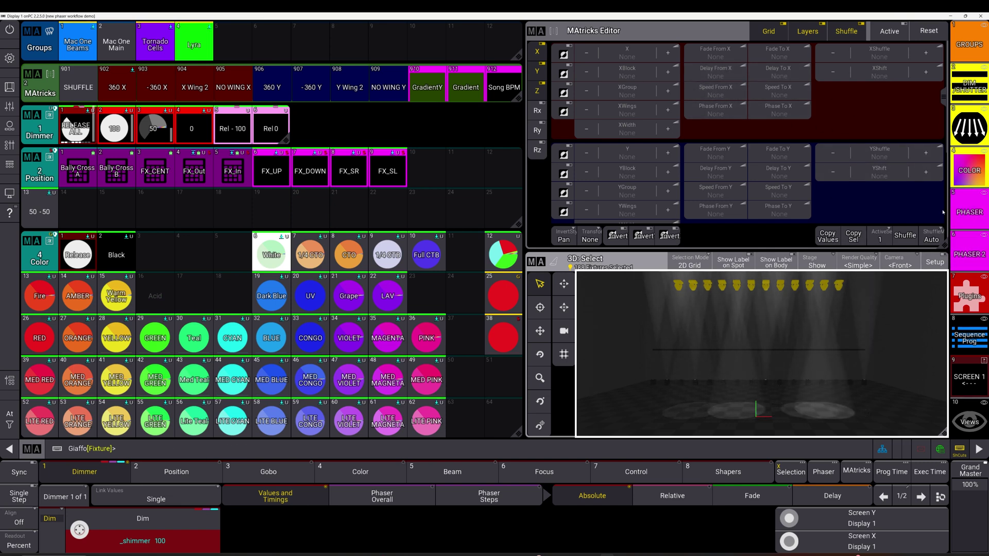
click(971, 206)
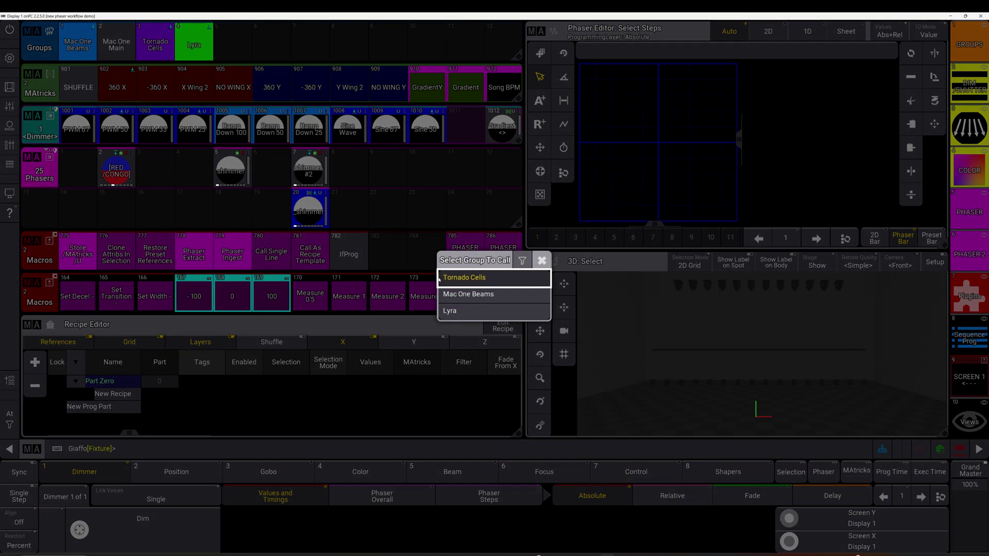
Call only the Mac One Beams line of Phasers preset 7 'shimmer#2' and check its MAtricks settings.
click(453, 293)
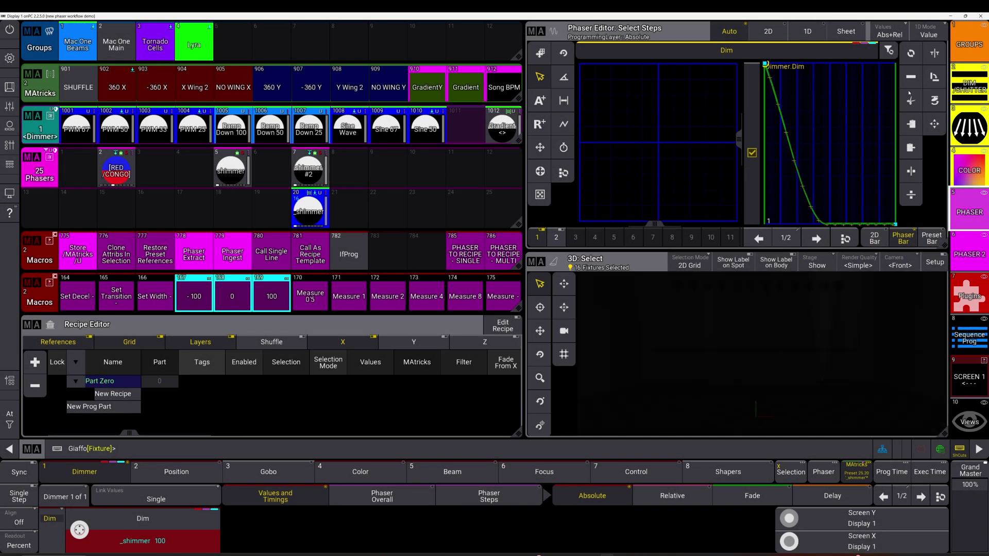
click(982, 210)
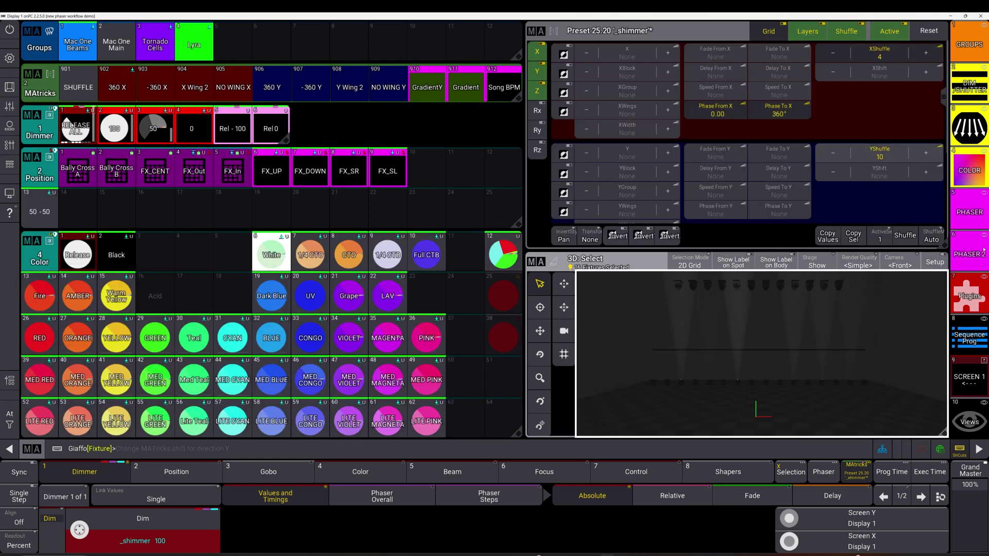
click(981, 210)
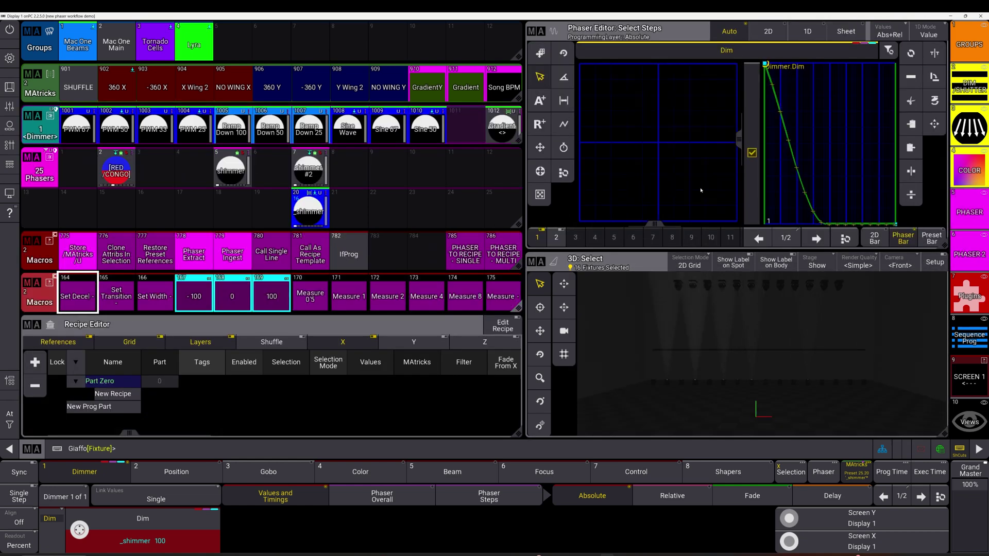
click(315, 216)
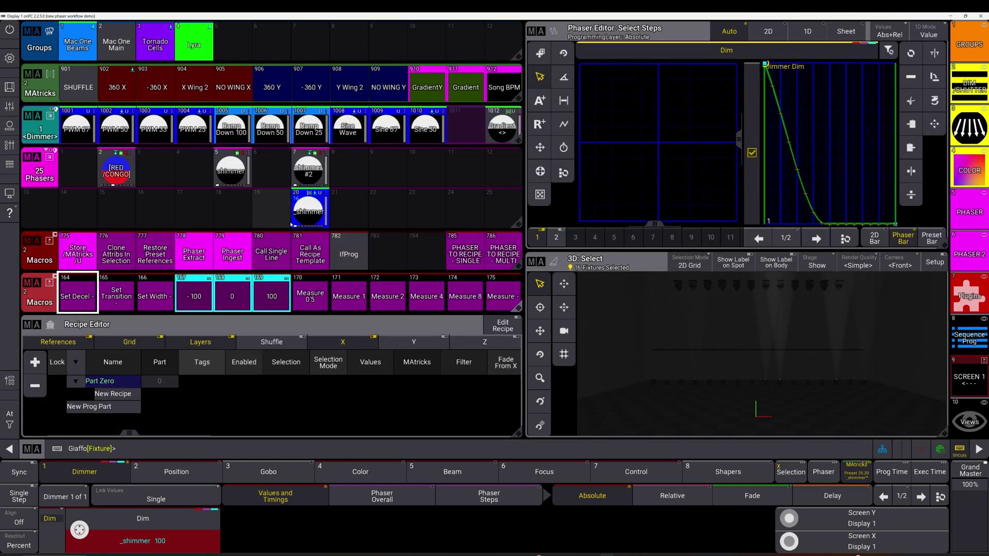
click(303, 209)
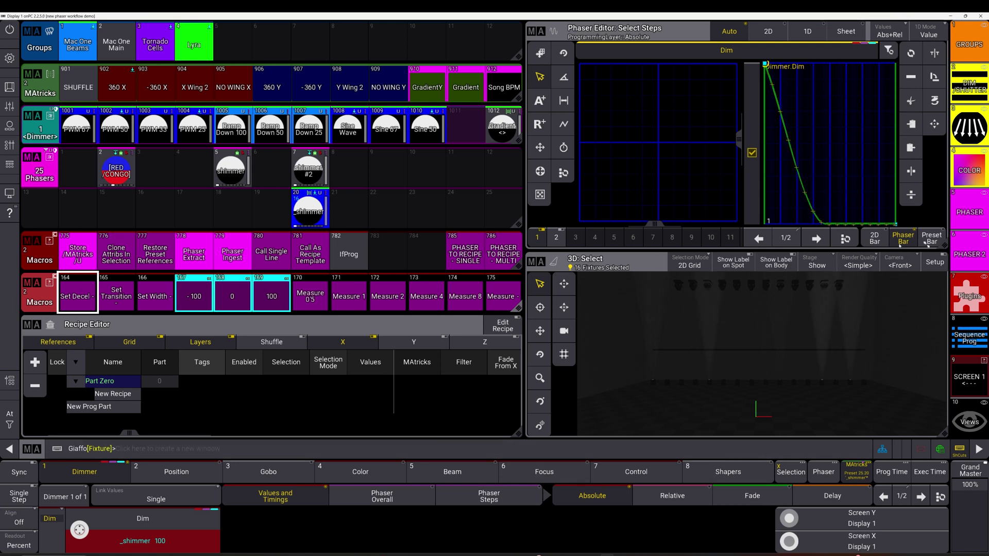
Set the transition of phaser step 2 to 100% for the Mac One Beams shimmer.
click(489, 495)
scroll(485, 553, down, 3)
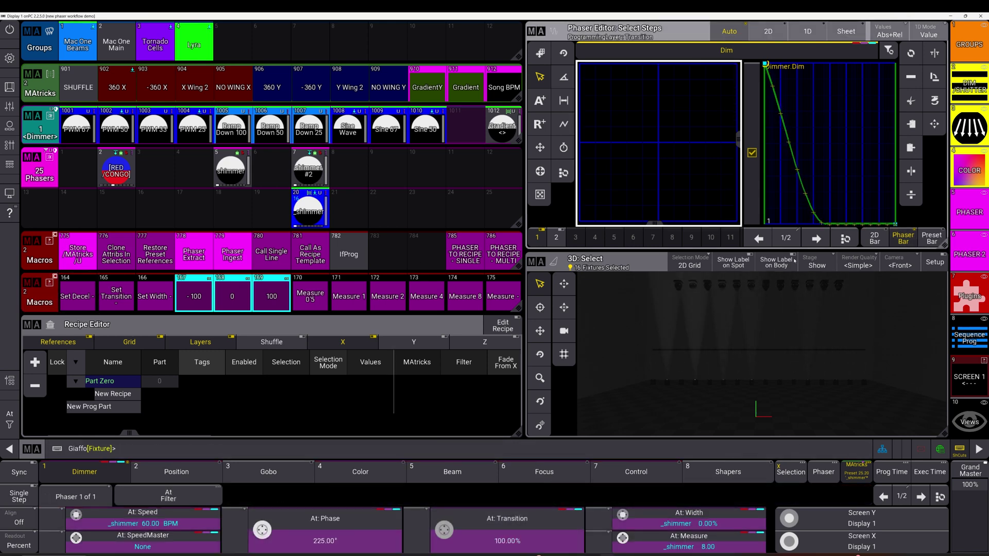
click(824, 240)
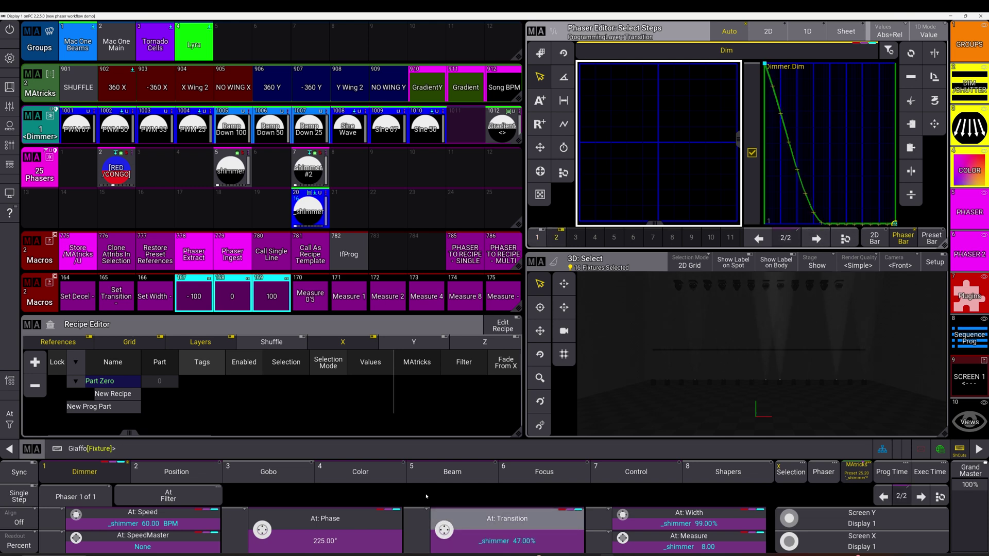
scroll(458, 540, down, 6)
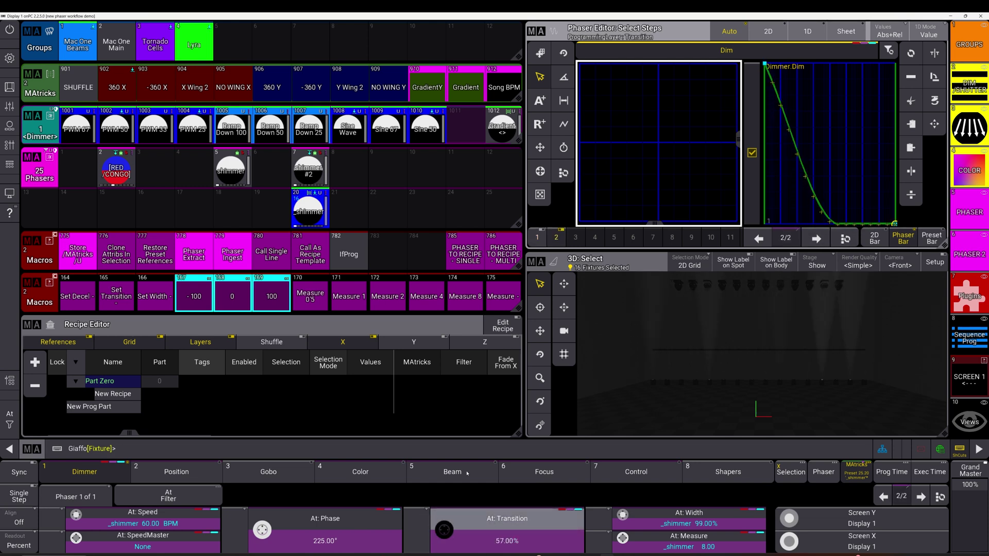
scroll(494, 530, up, 10)
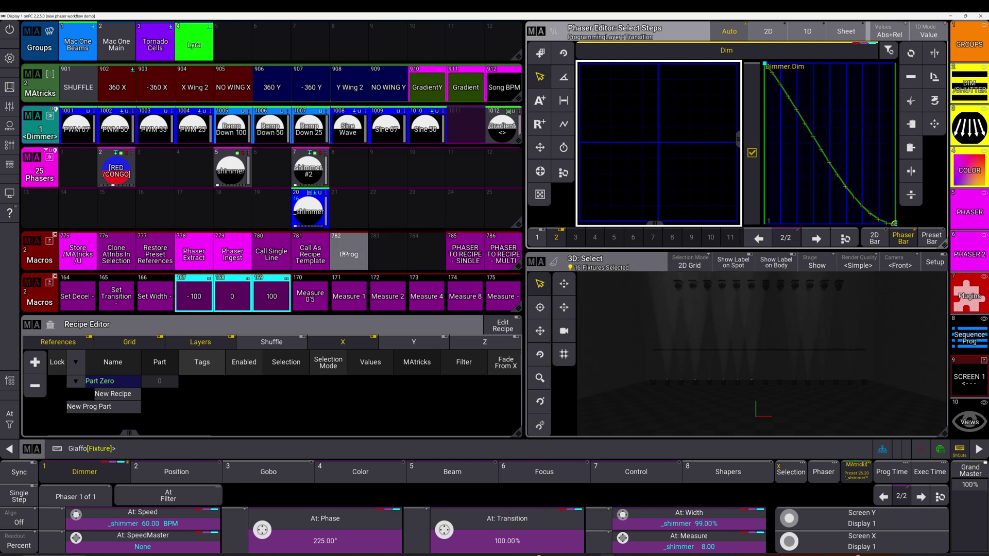
Copy Phasers preset 20 '_shimmer' to preset 22.
click(77, 259)
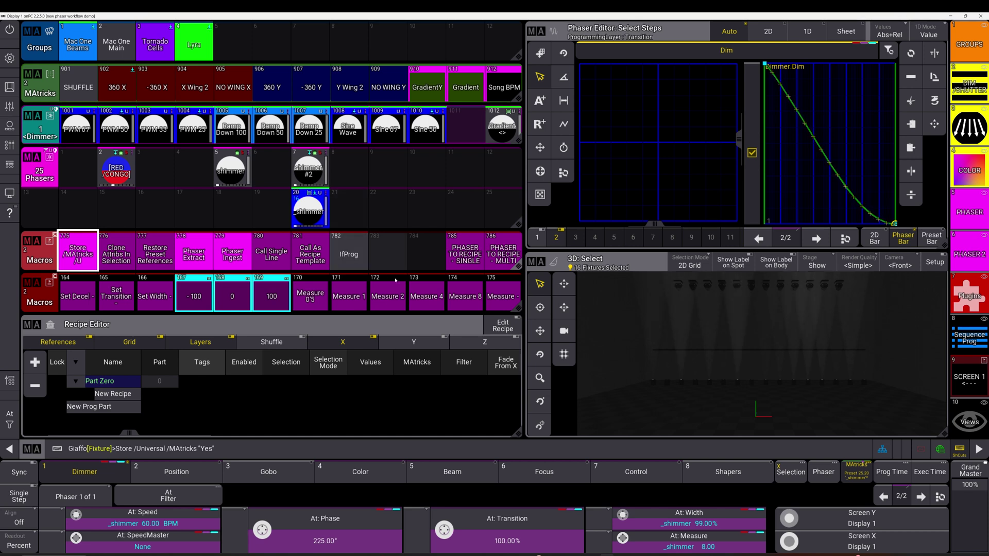
click(453, 278)
click(425, 289)
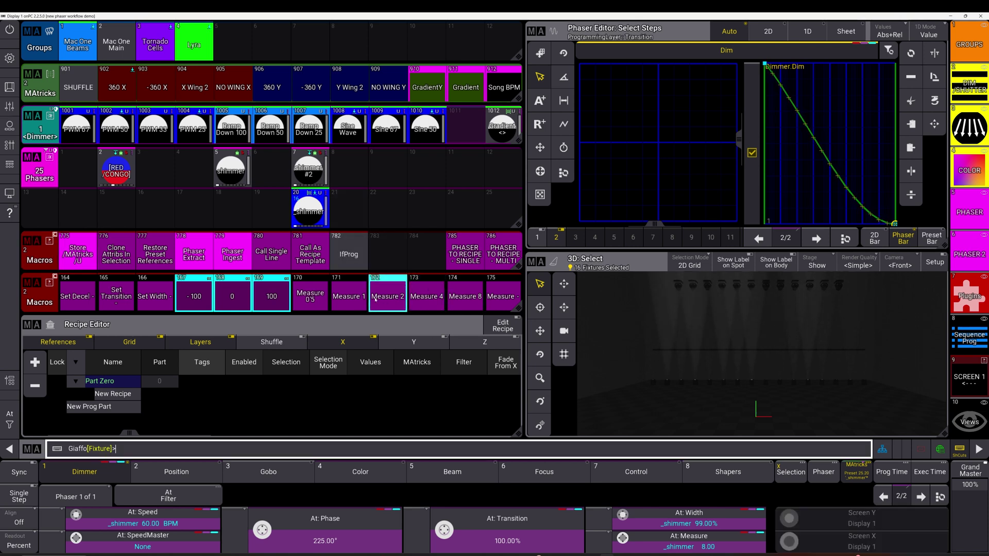
drag(309, 209, 386, 209)
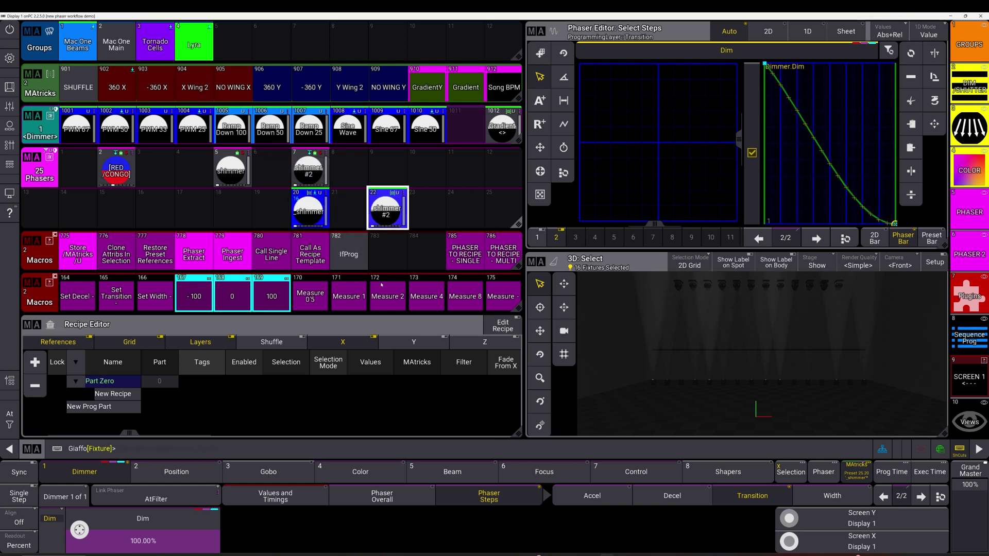
Store the edited phaser in Phasers preset 20 and call preset 7 'shimmer#2' to check its curves.
click(319, 269)
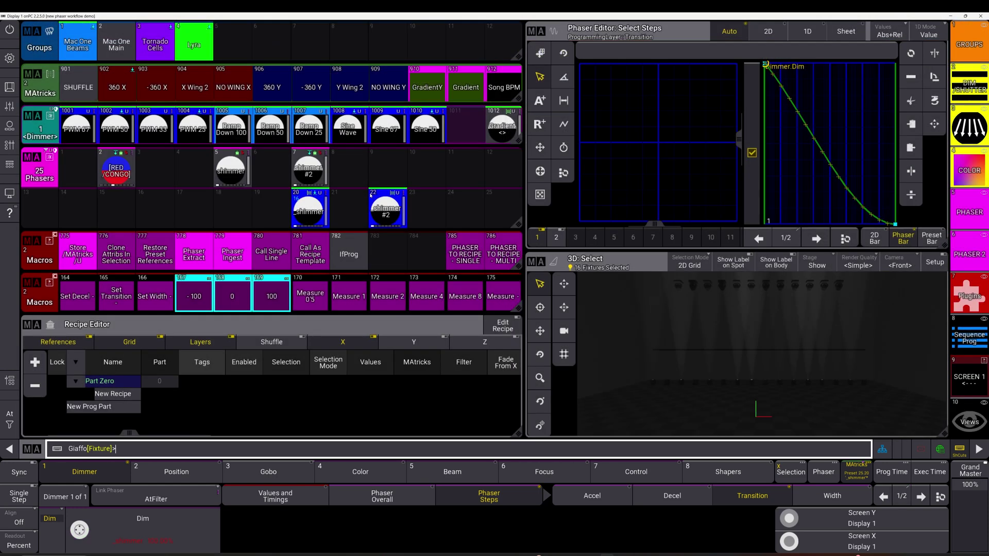
click(324, 173)
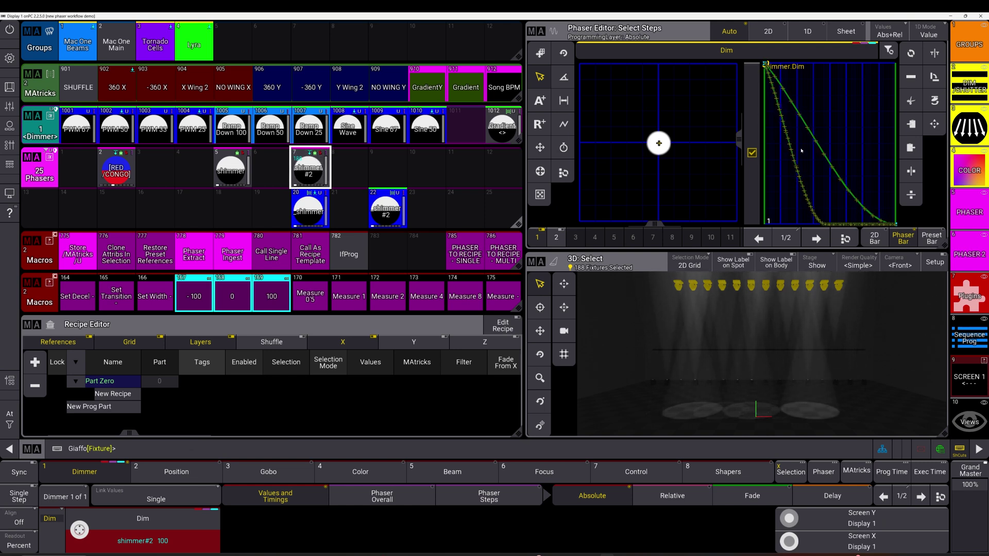
click(387, 208)
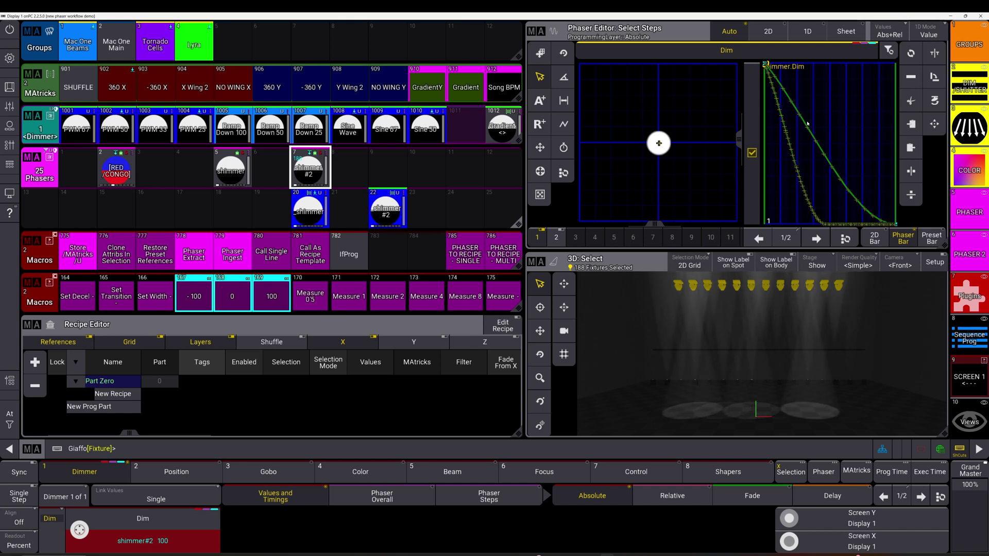
Clear the programmer, apply Phasers preset 22 '_shimmer#2' to the Mac One Main group and check its MAtricks settings.
key(Escape)
click(128, 55)
click(387, 208)
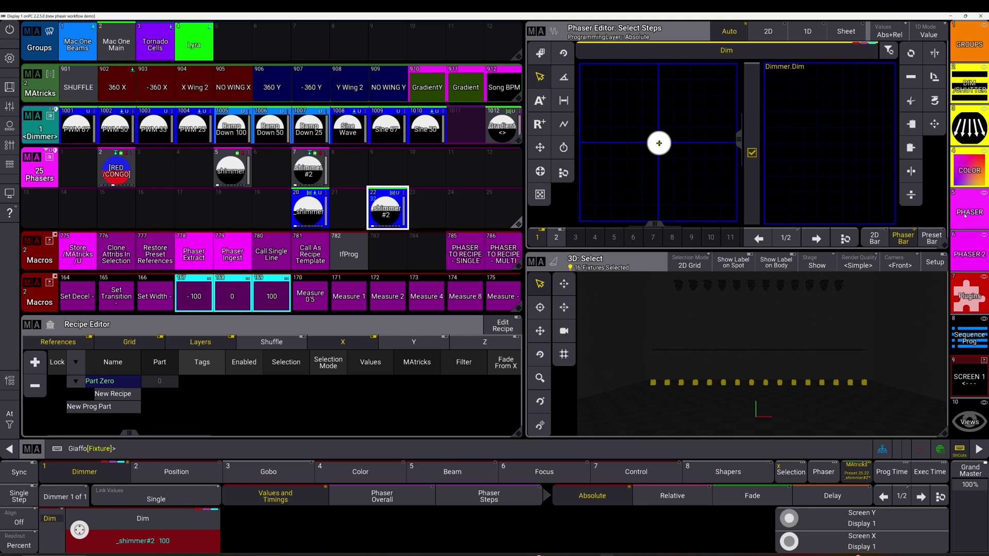
click(963, 257)
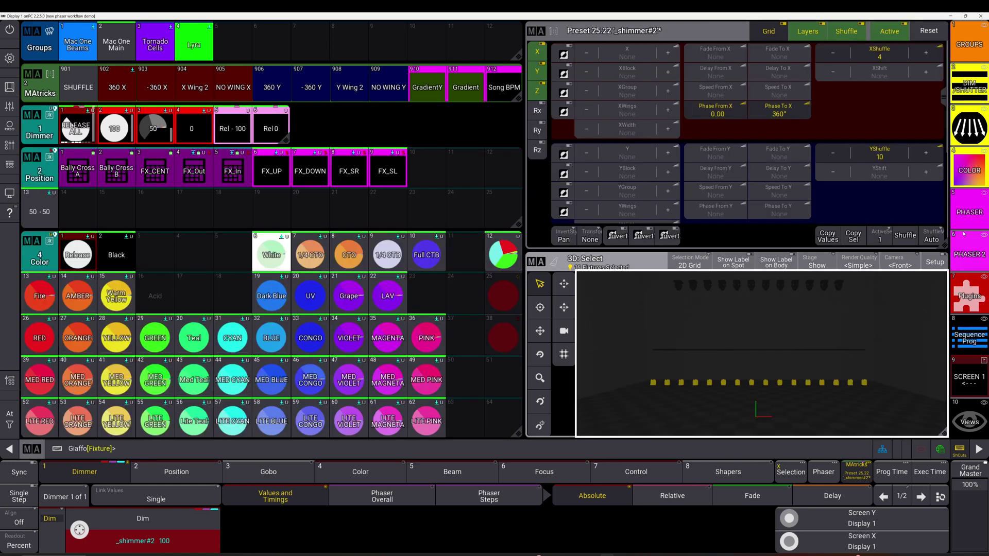
click(968, 211)
click(967, 253)
click(968, 212)
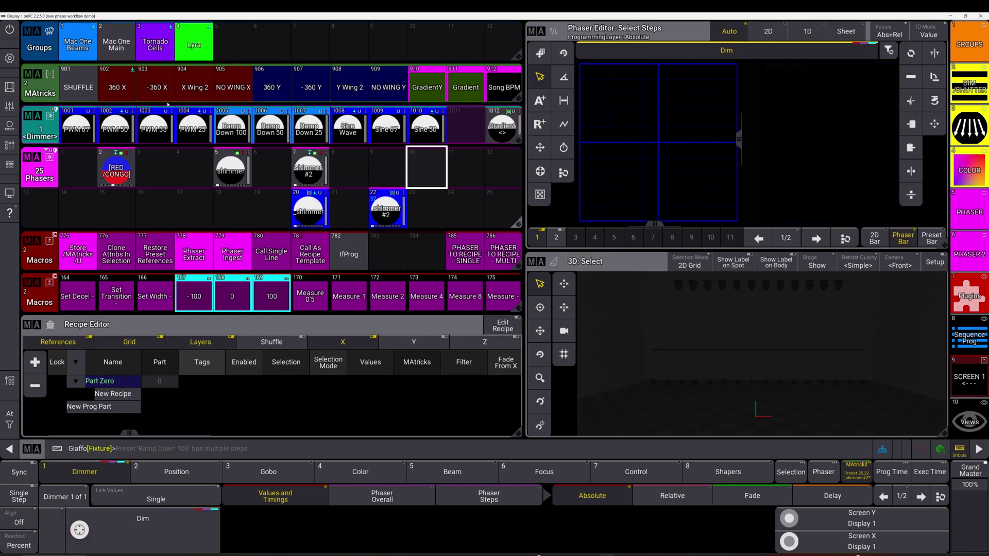
Call Phasers preset 22 '_shimmer#2', store it as universal with MAtricks over preset 20, and call preset 7 to check.
click(386, 208)
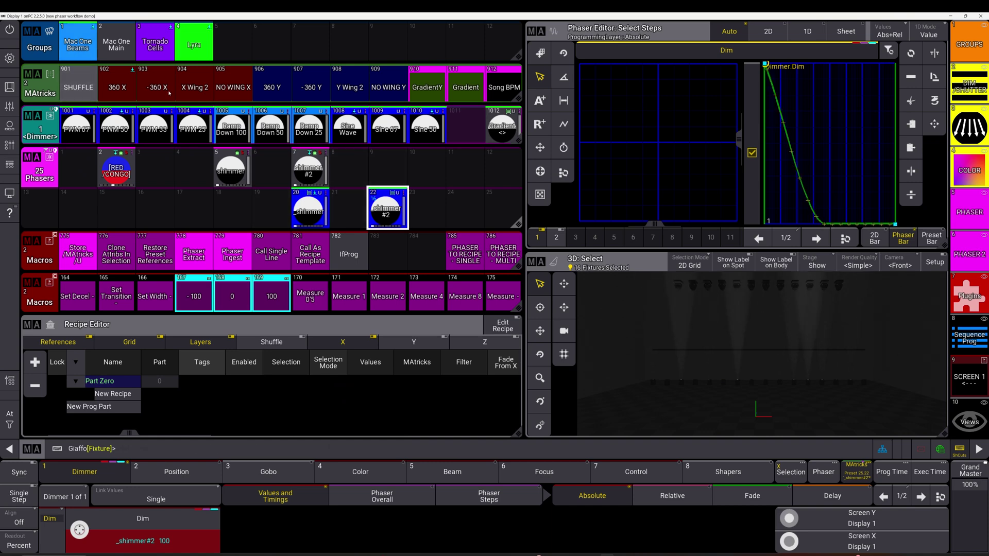
click(96, 258)
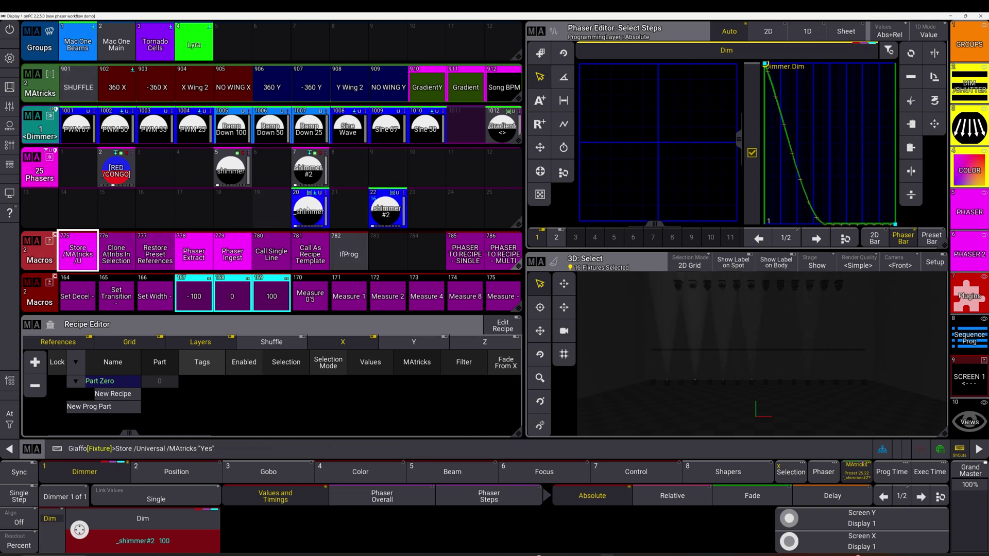
click(309, 209)
click(412, 326)
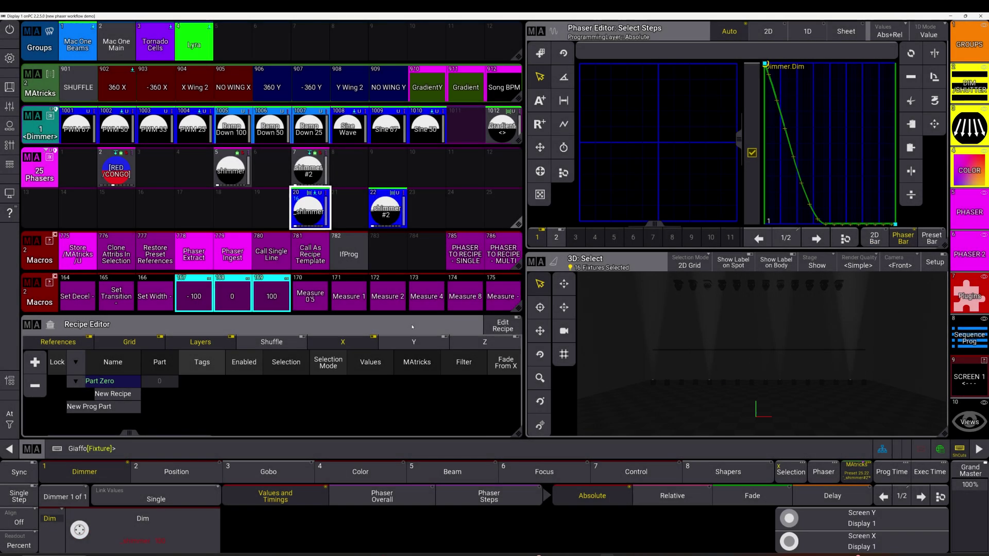
click(309, 174)
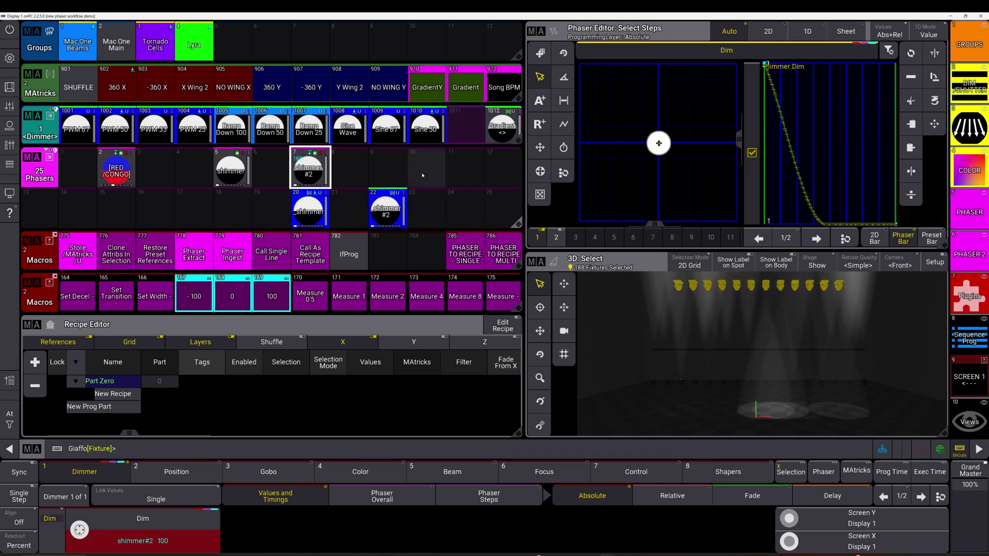
Clear the programmer and apply Phasers preset 22 '_shimmer#2' to the Mac One Beams group.
key(Escape)
key(Escape)
click(82, 47)
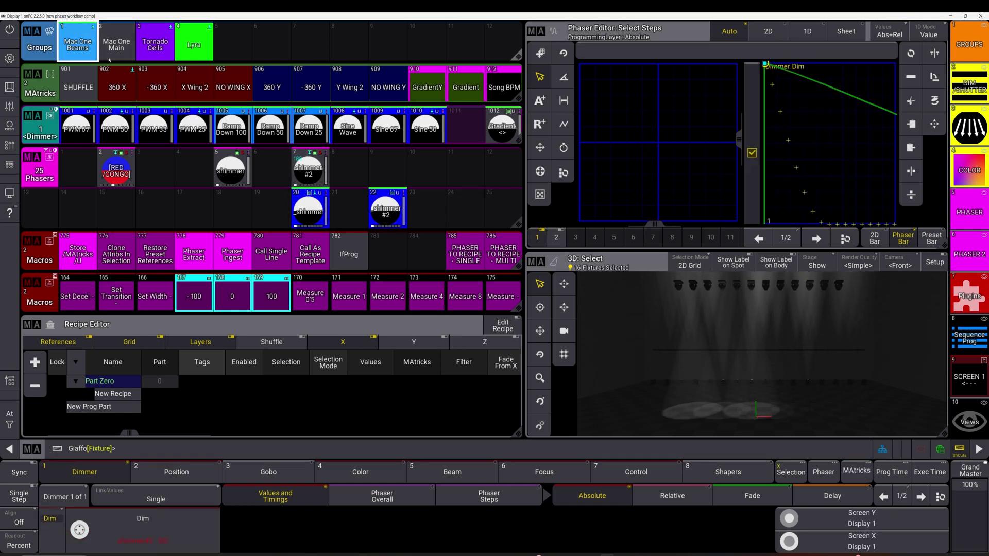
click(405, 212)
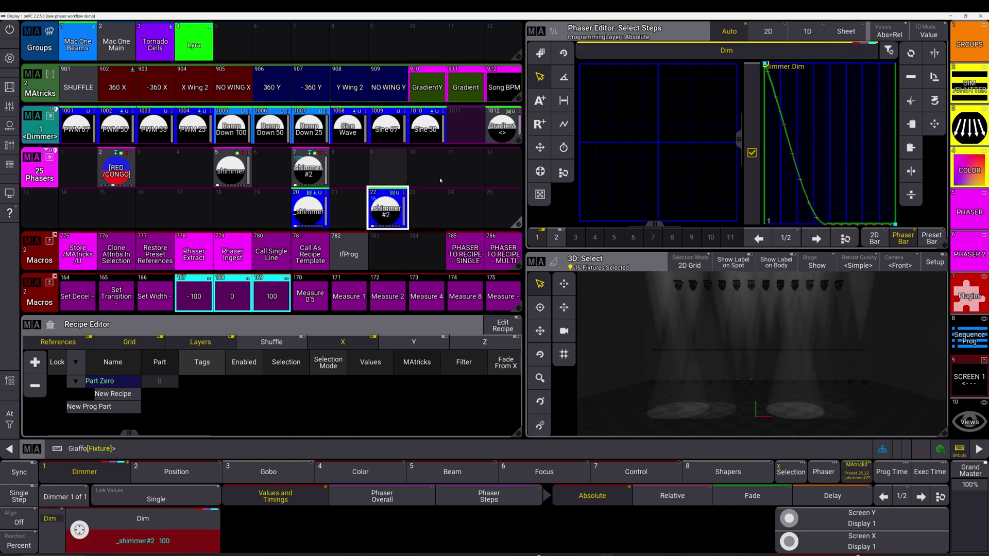
click(387, 166)
Call only the Mac One Beams line of Phasers preset 7 with the Call Single Line macro and set step 2's transition to 100%.
click(274, 256)
click(309, 167)
click(493, 295)
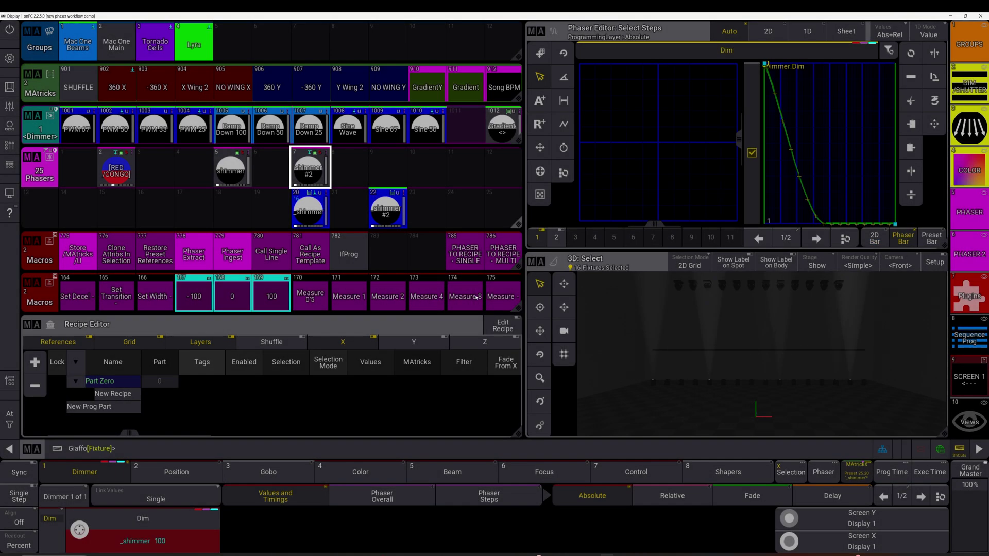
click(817, 239)
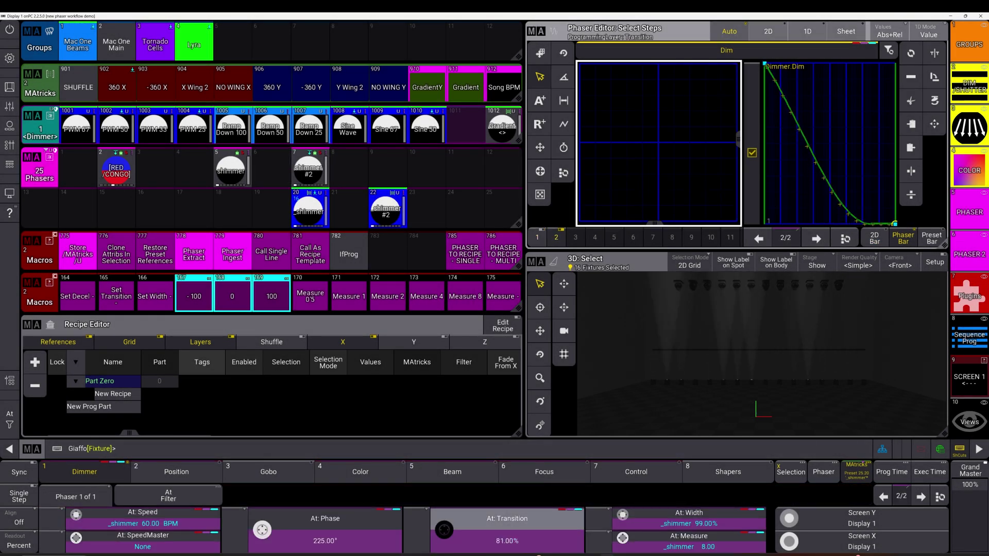
drag(444, 530, 477, 502)
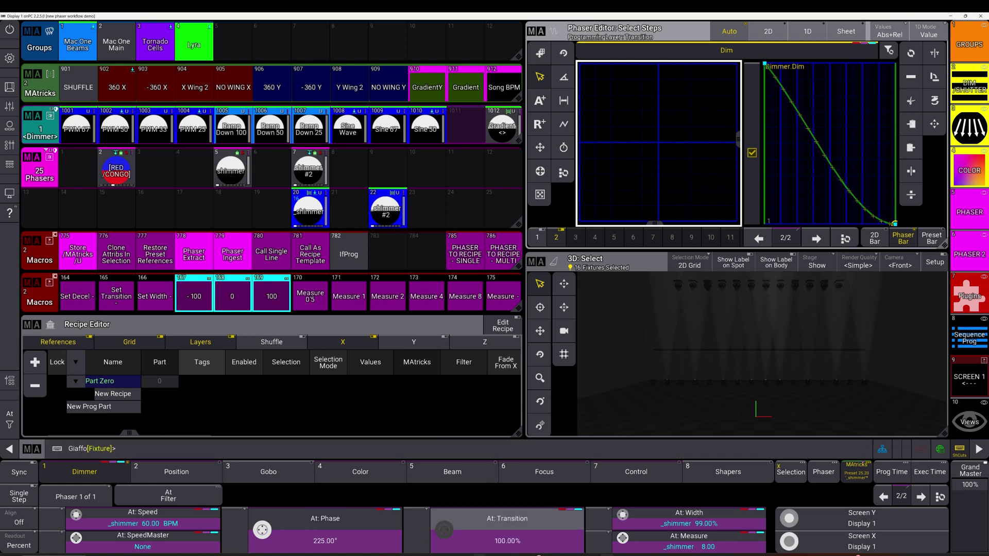
Store the edited phaser as universal with MAtricks over Phasers preset 20 '_shimmer'.
click(77, 253)
click(309, 210)
click(398, 320)
click(78, 253)
click(309, 210)
click(398, 319)
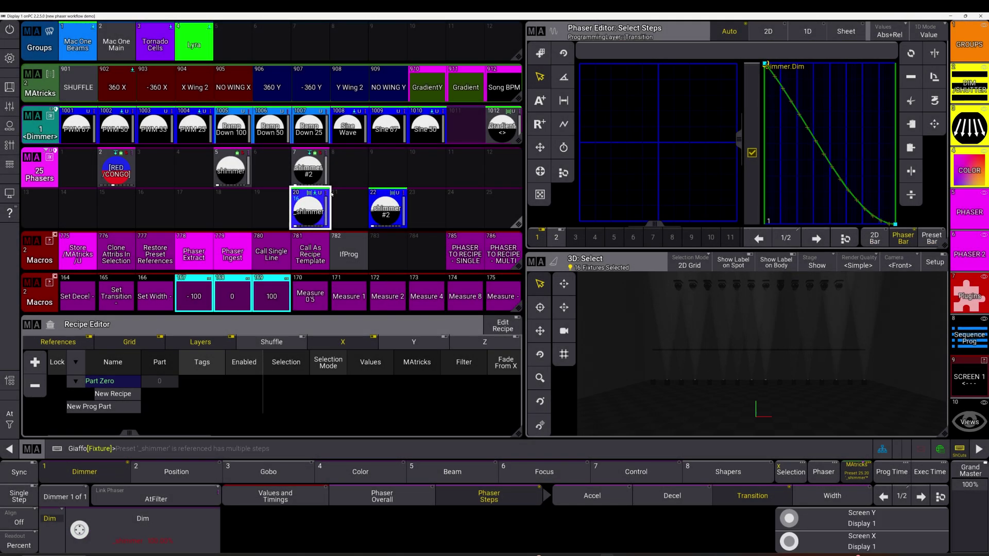
Call Phasers preset 7 'shimmer#2' to check the updated phaser on all groups, and clear the programmer.
click(312, 201)
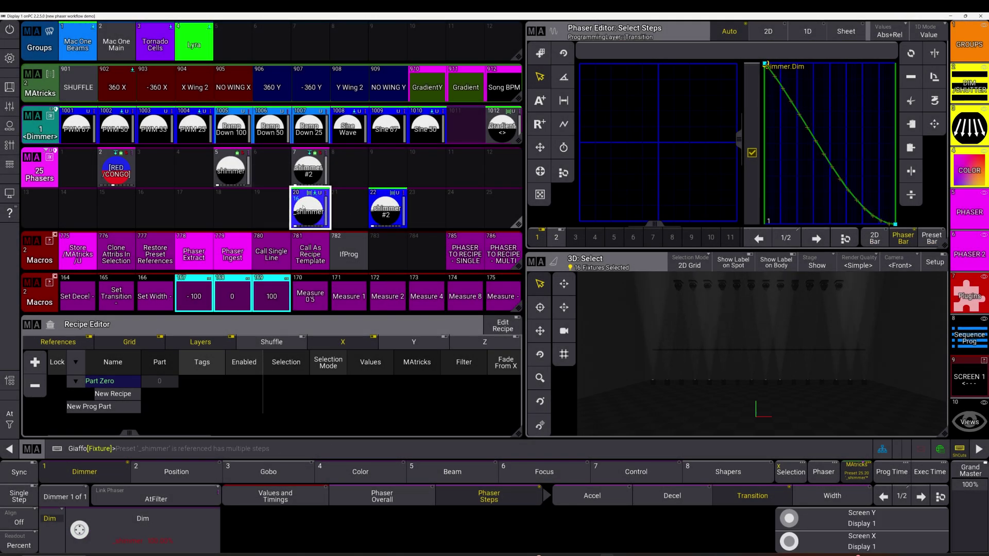
click(309, 170)
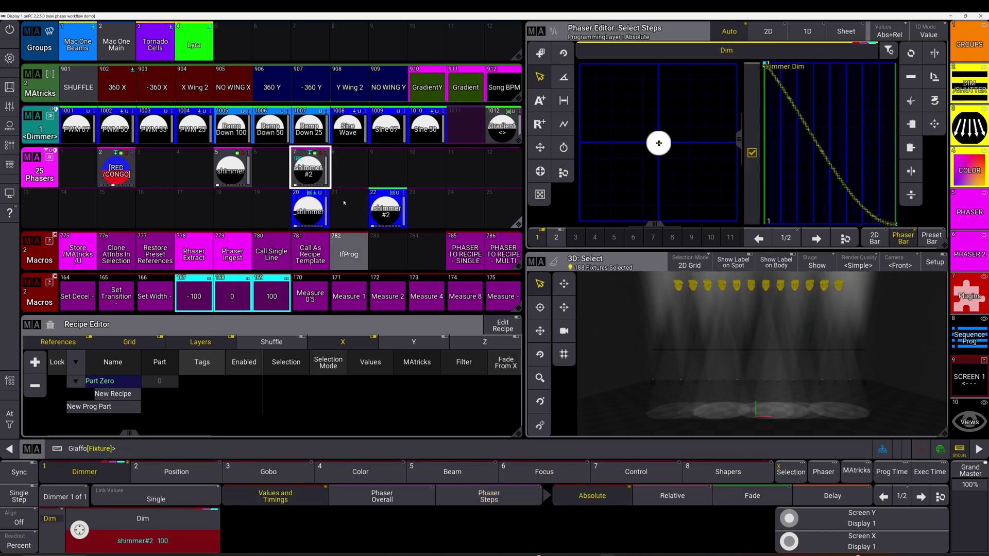
click(320, 211)
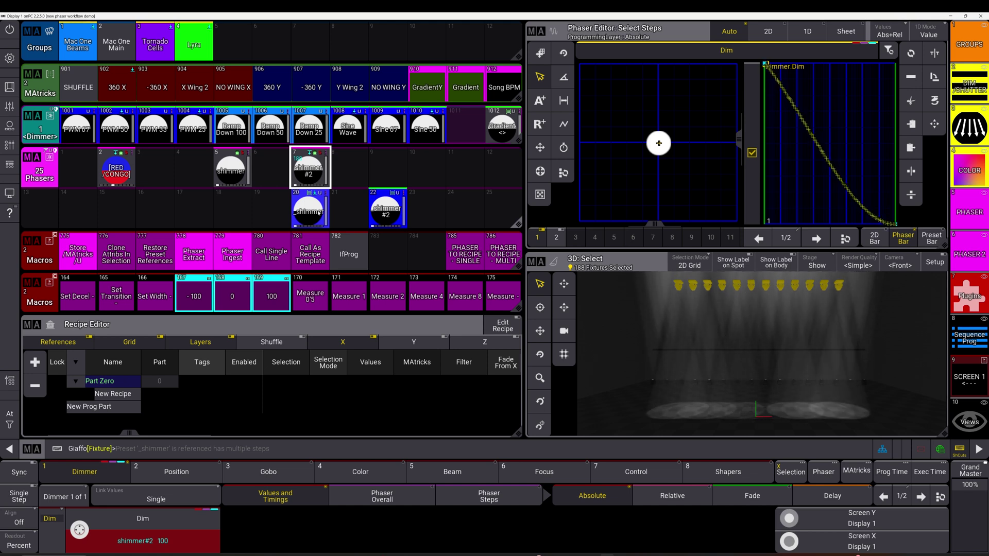
click(371, 173)
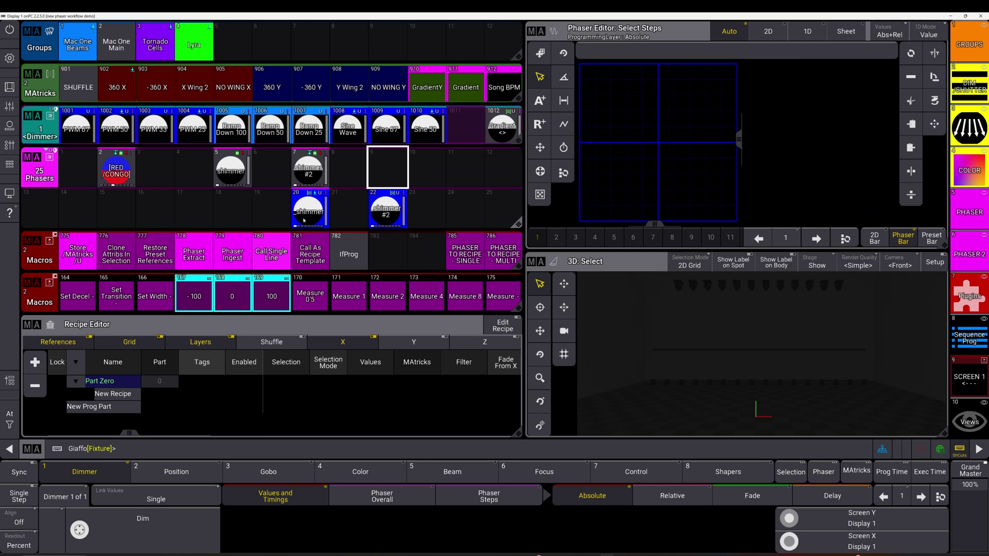
Delete Phasers preset 22 '_shimmer#2' and ingest the extracted phaser back into preset 7 'shimmer#2' with the Phaser Ingest macro.
click(309, 183)
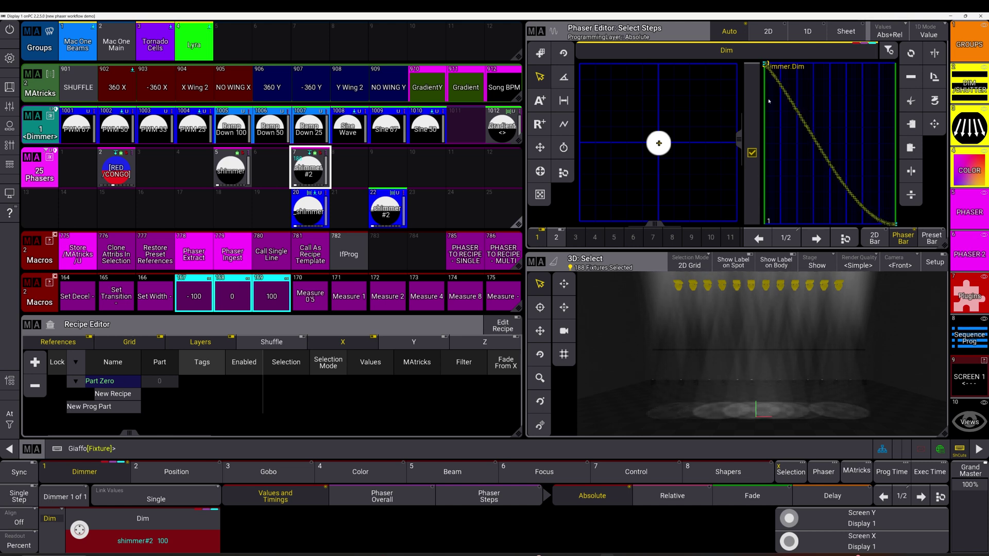
drag(388, 208, 420, 208)
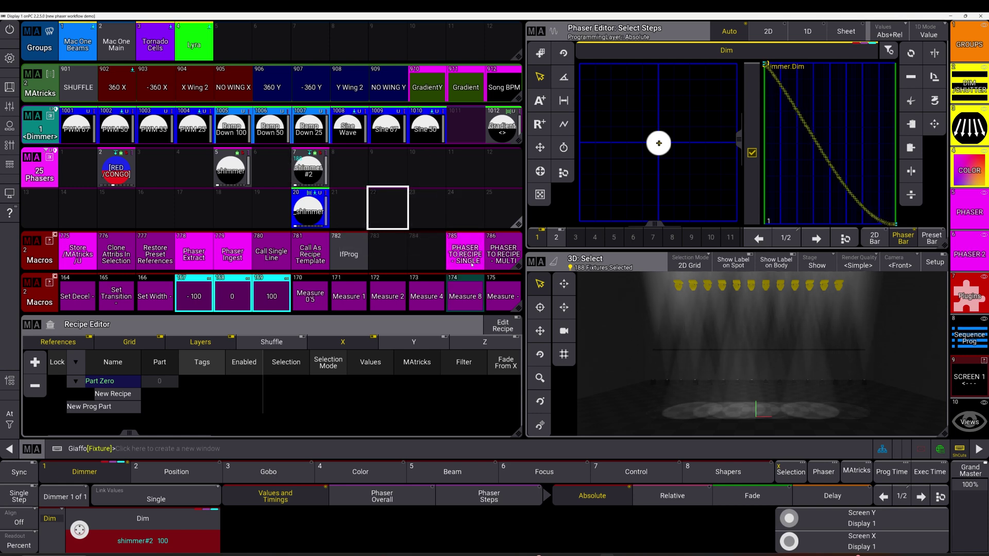
click(232, 253)
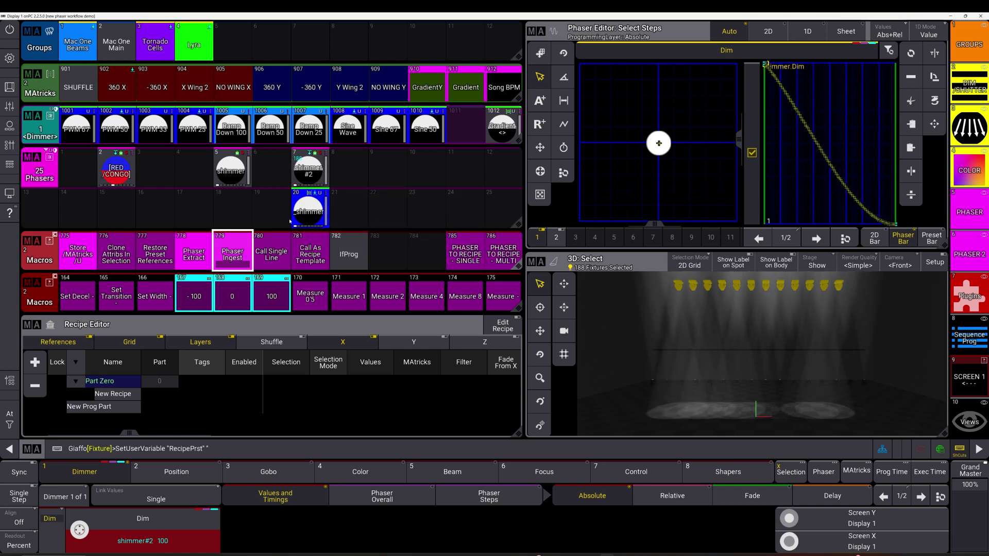
drag(308, 171, 283, 167)
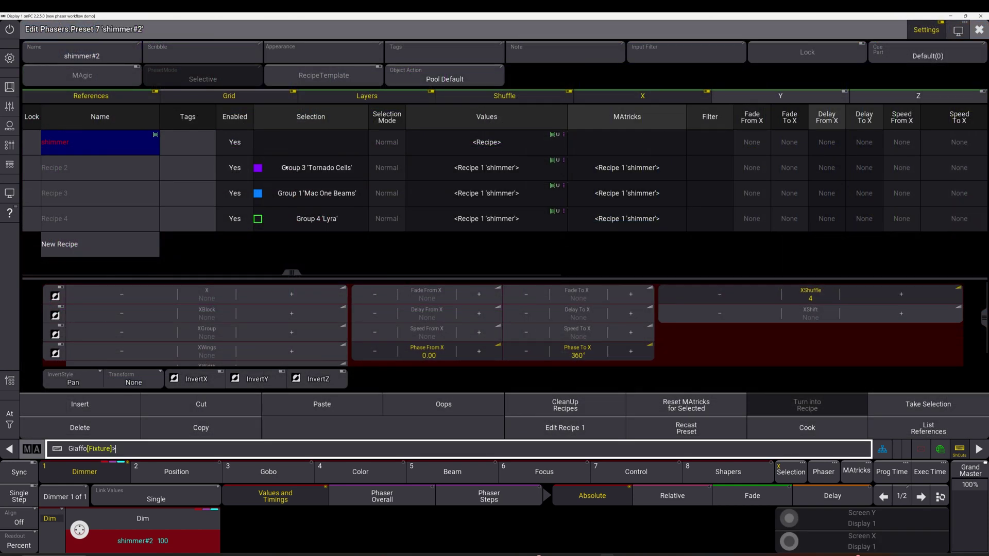
In preset 7's recipe list, copy the 'shimmer' line and paste it twice above the group lines.
click(469, 154)
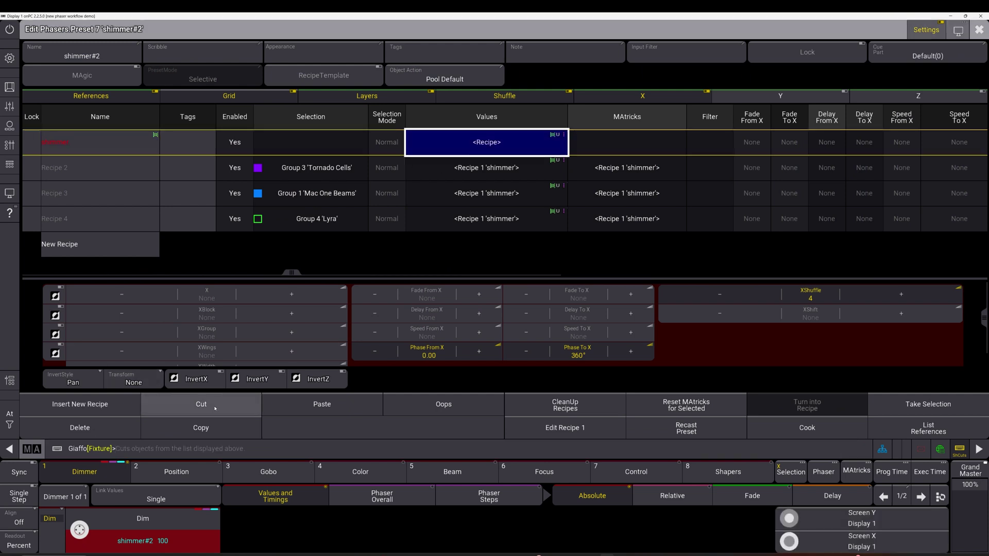
click(166, 174)
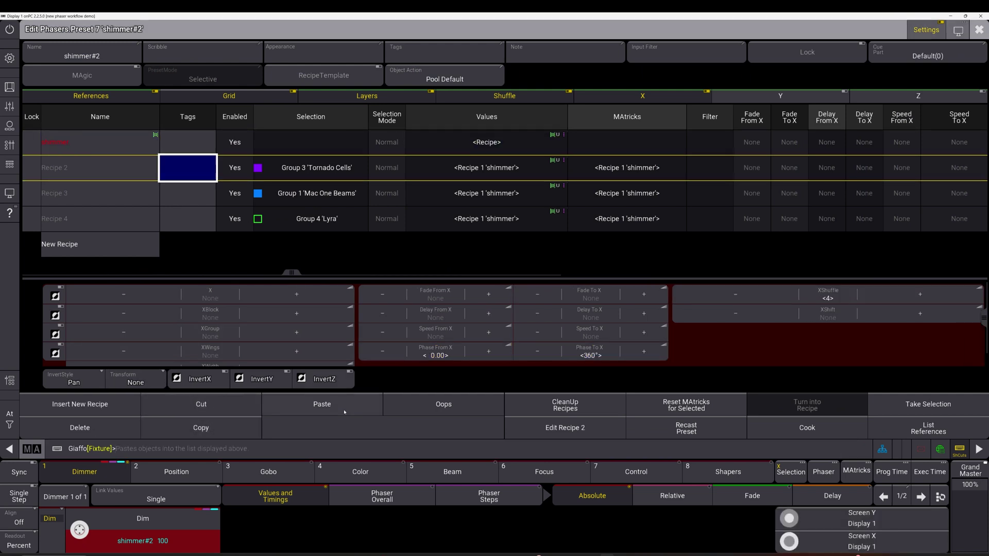
double_click(344, 410)
click(501, 147)
scroll(501, 150, down, 4)
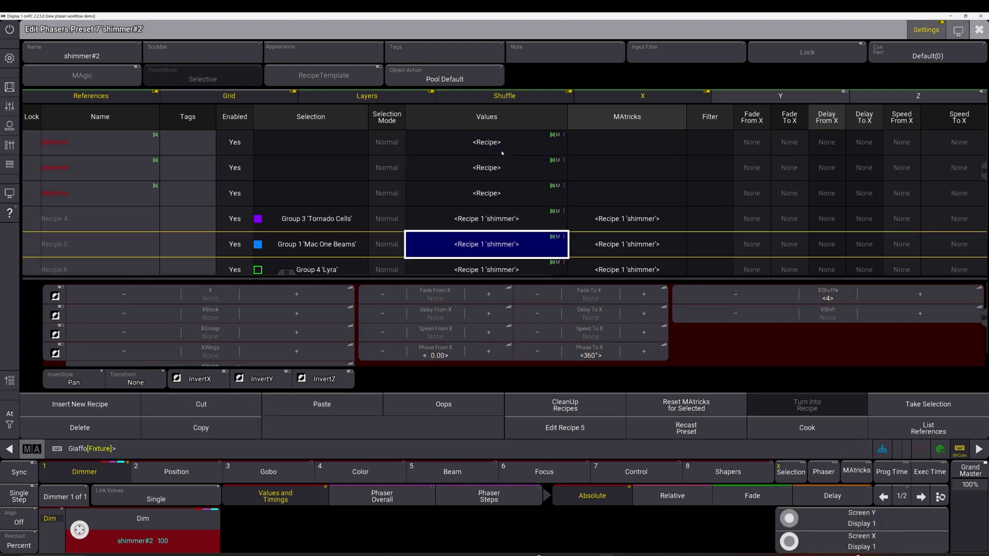
Assign the three 'shimmer' recipe lines to the groups Tornado Cells, Mac One Beams and Lyra, in that order.
click(317, 143)
click(318, 142)
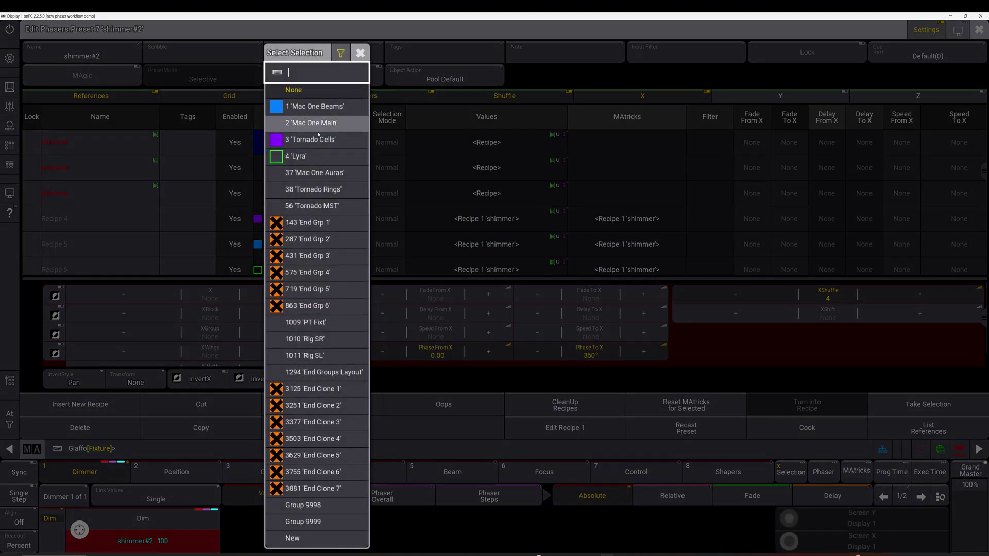
click(320, 140)
click(322, 167)
click(322, 168)
click(315, 104)
double_click(324, 199)
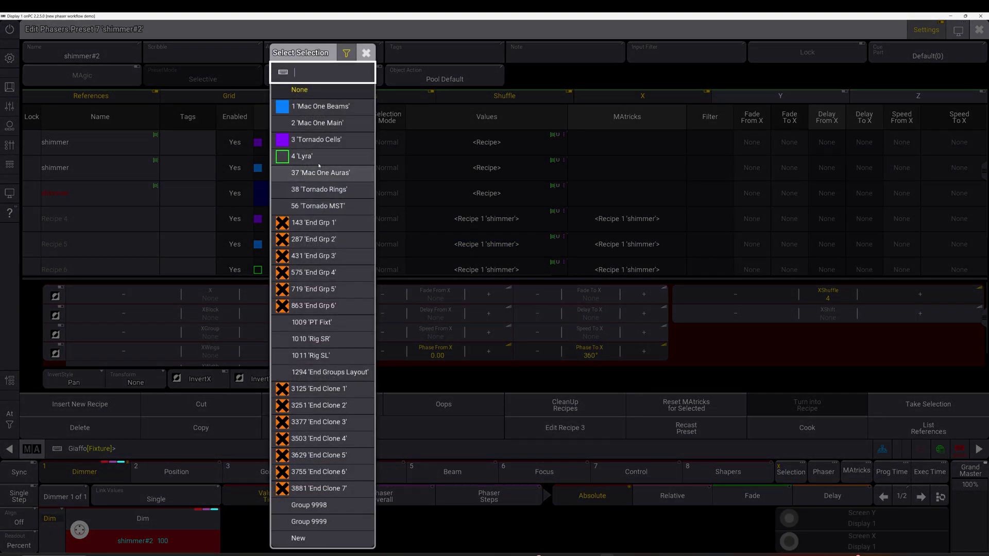
click(319, 164)
Delete the old referencing lines Recipe 4 to 6, clear the names of the three 'shimmer' lines and close the preset editor.
click(98, 218)
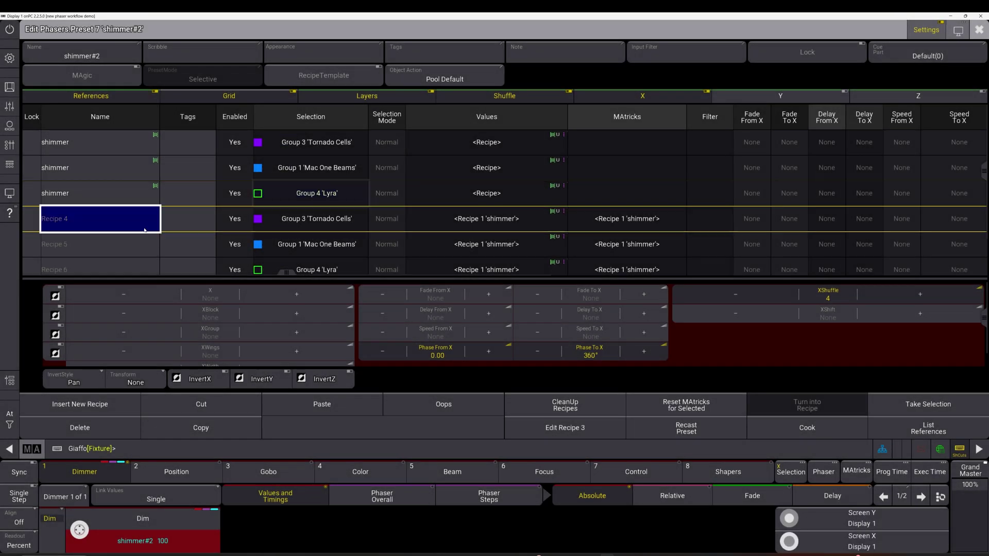
click(99, 429)
drag(82, 142, 106, 200)
click(106, 201)
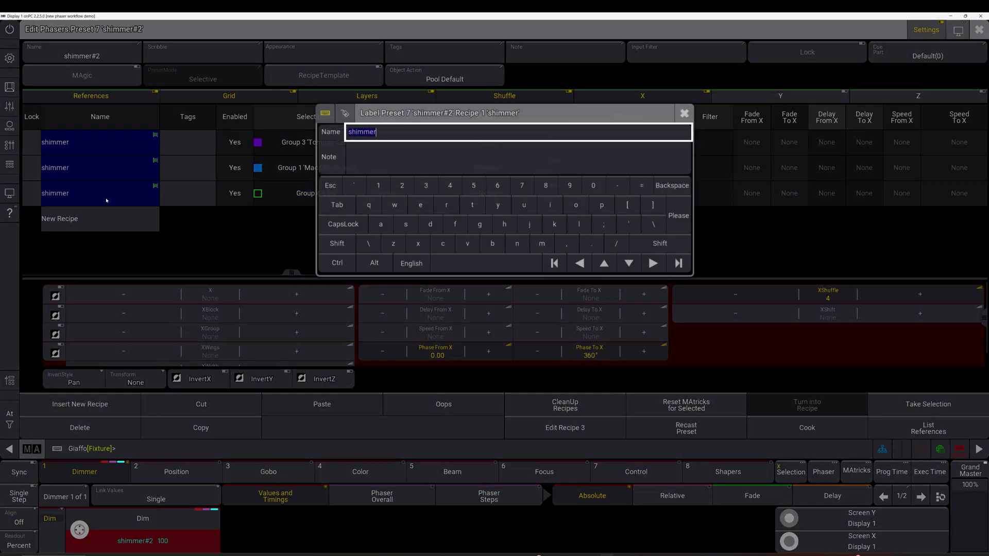
key(BackSpace)
key(Return)
key(Escape)
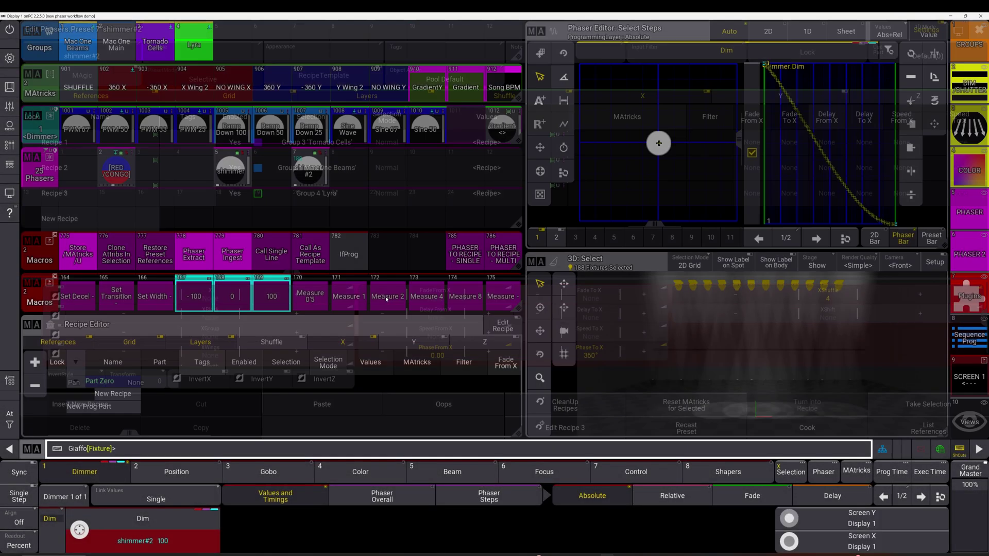
Clear the programmer and extract the phasers of preset 7 'shimmer#2' into separate presets with the Phaser Extract macro.
click(366, 211)
key(BackSpace)
key(BackSpace)
key(BackSpace)
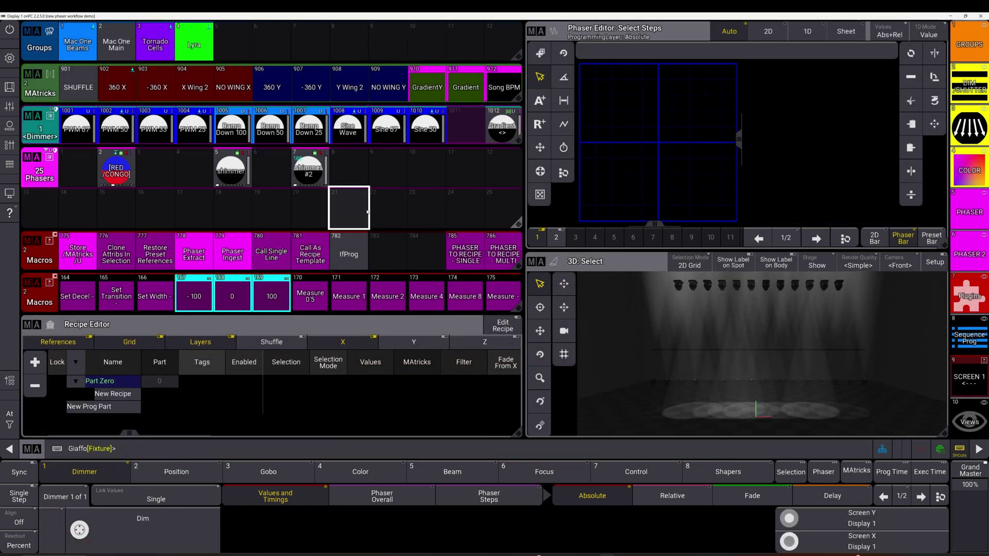
click(194, 250)
click(320, 187)
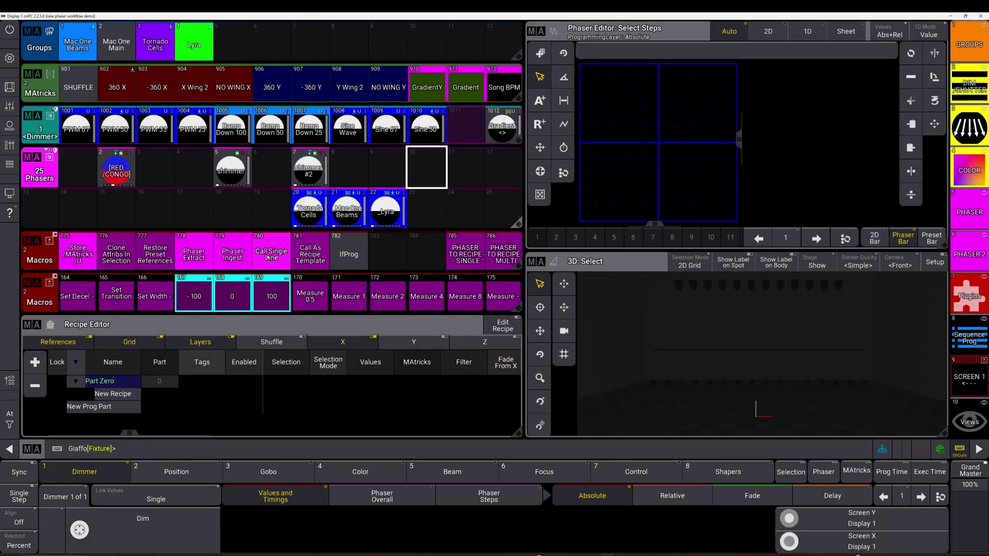
Call only the Mac One Beams line of preset 7 with Call Single Line and inspect its phaser's step 2 values.
click(301, 242)
click(310, 174)
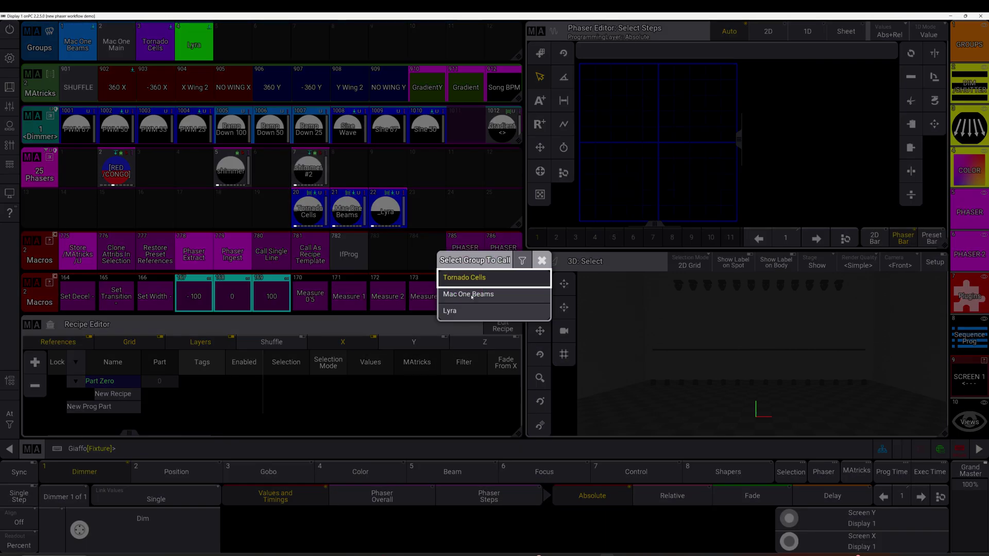
click(473, 294)
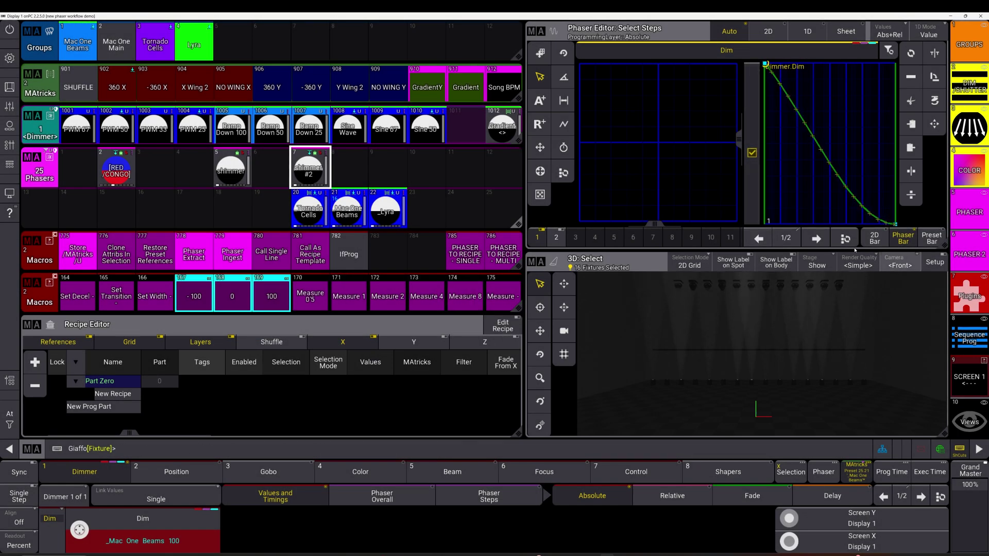
click(817, 239)
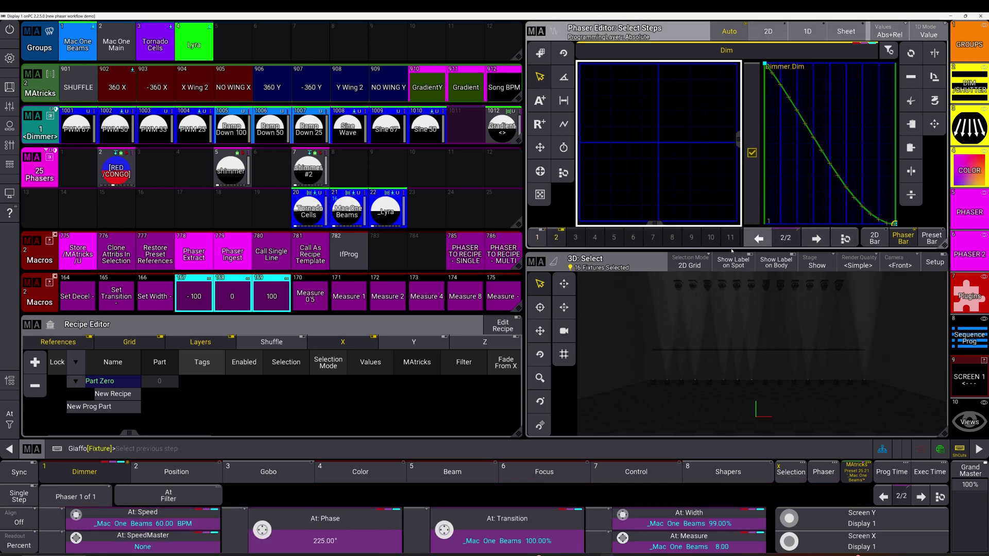
click(454, 211)
Call only the Tornado Cells line of preset 7 and set step 2's transition to 61%.
click(316, 247)
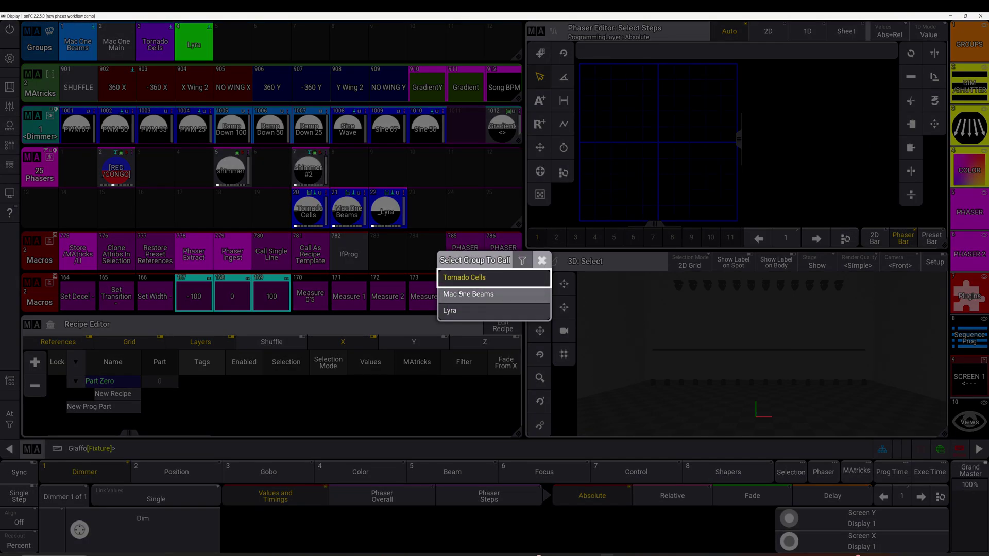
click(495, 278)
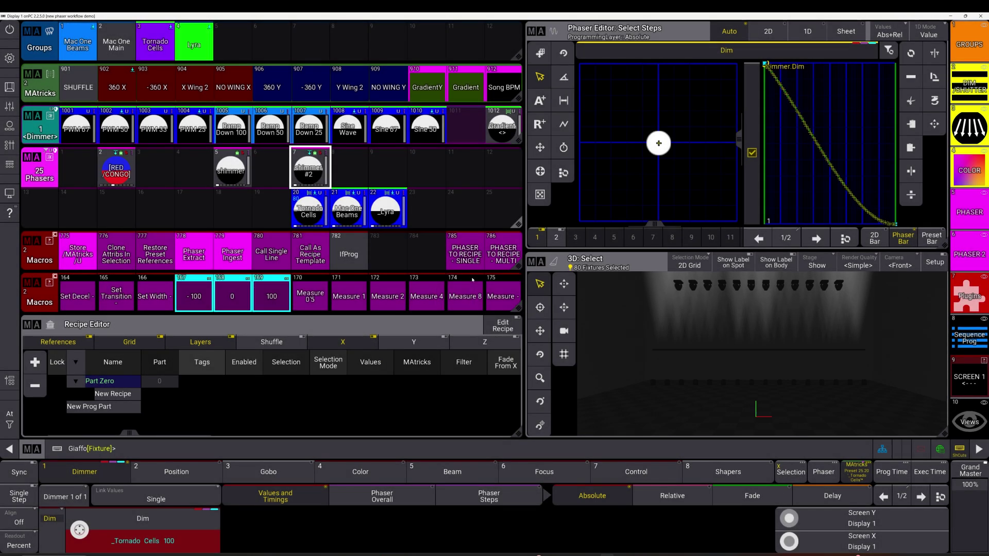
click(816, 238)
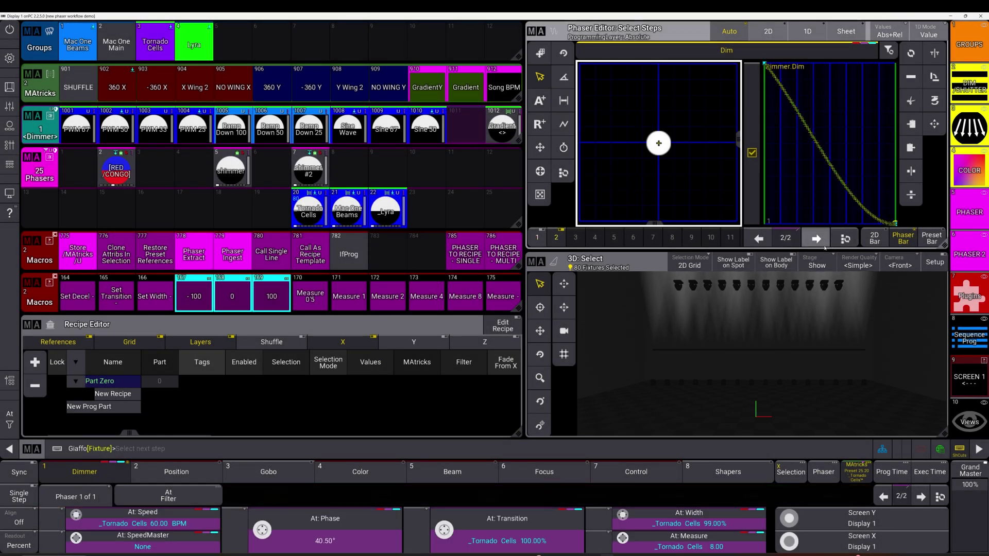
scroll(482, 527, down, 10)
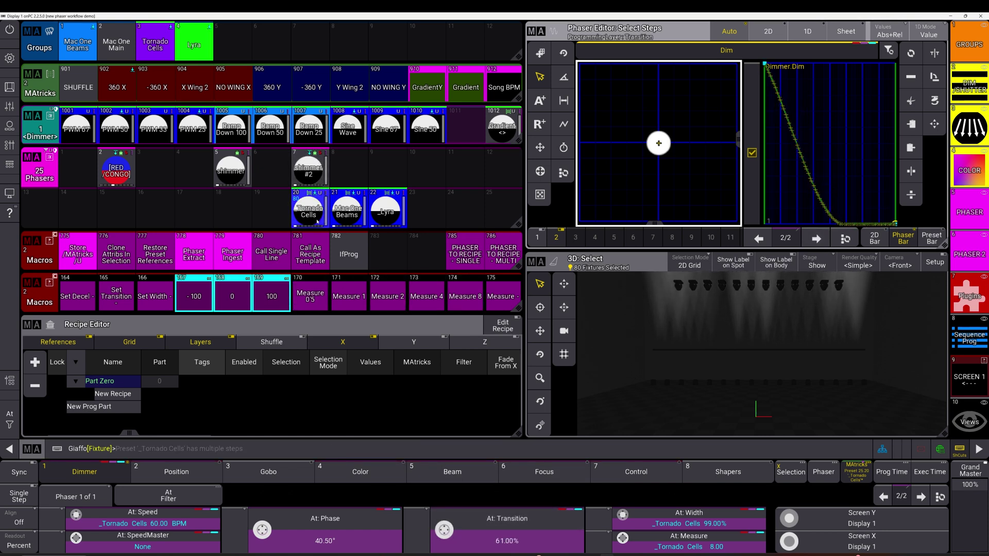
Store the edited phaser as universal over Phasers preset 20 '_Tornado Cells' and clear the programmer.
key(u)
click(354, 190)
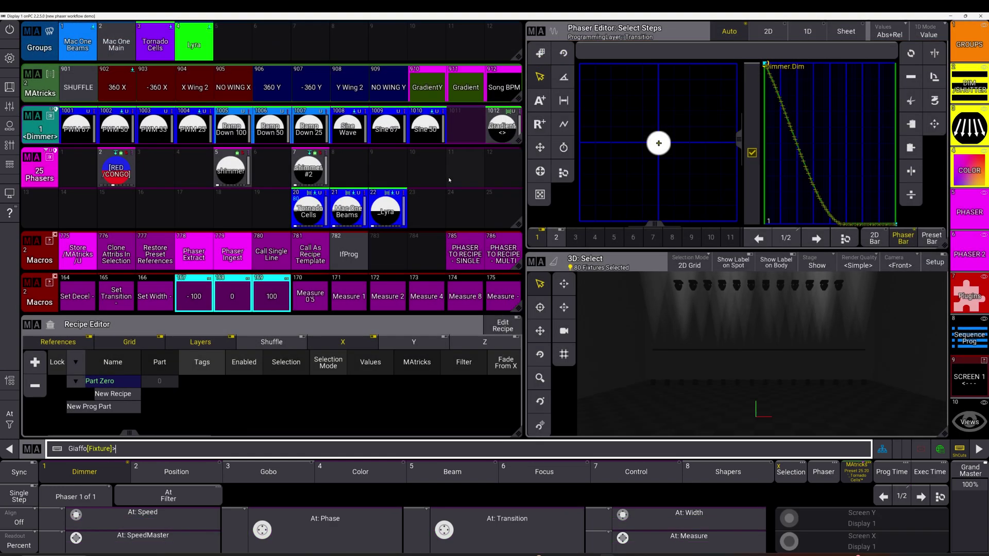
click(451, 172)
key(Escape)
key(Escape)
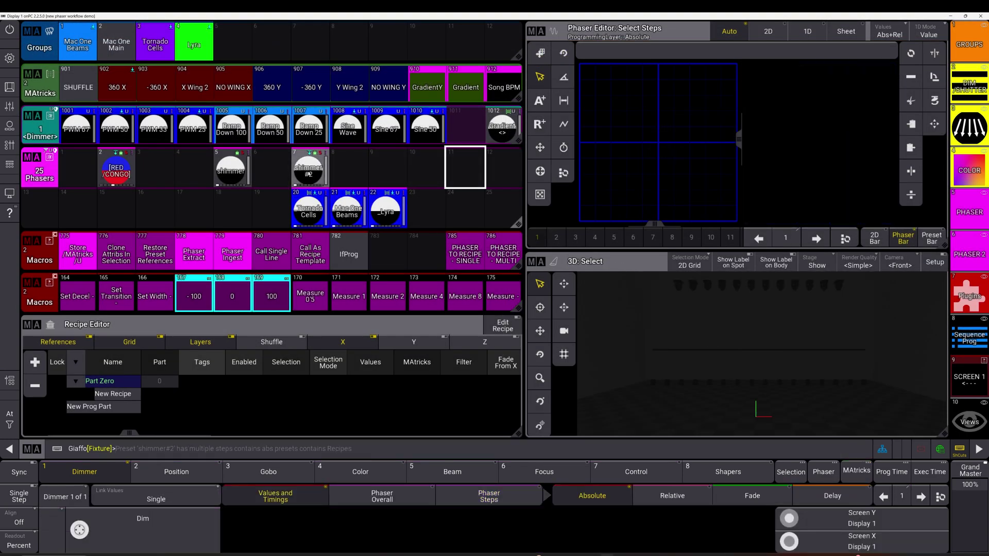
Call Phasers preset 7 on all groups to compare the phaser curves, and clear the programmer.
click(310, 174)
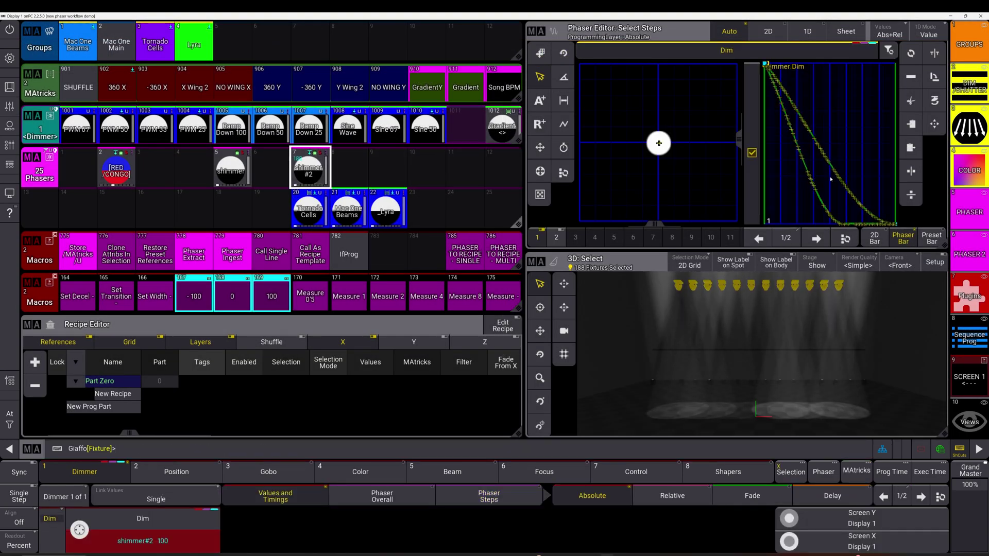
click(468, 183)
key(Escape)
key(Escape)
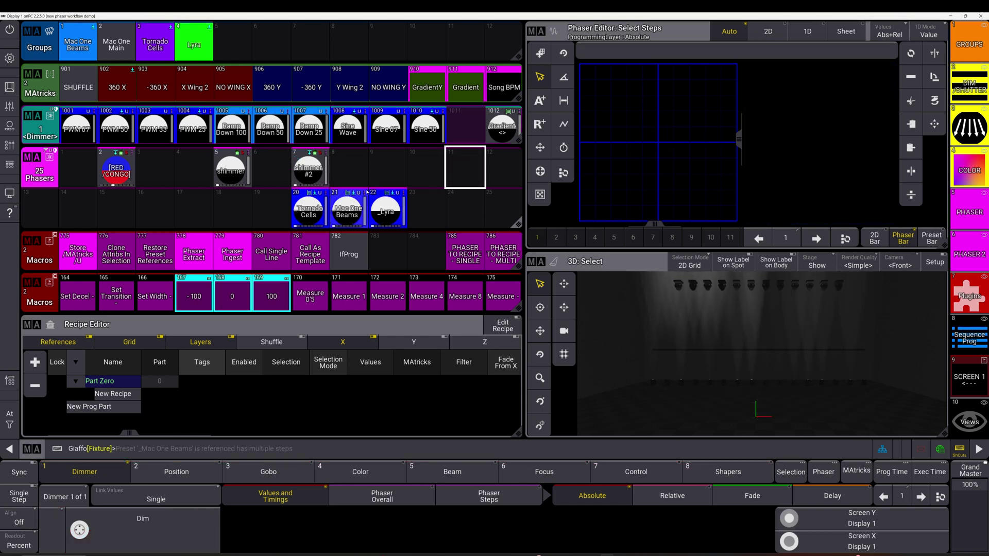
Call the Tornado Cells, Mac One Beams and Lyra lines of preset 7 one at a time with Call Single Line.
click(268, 268)
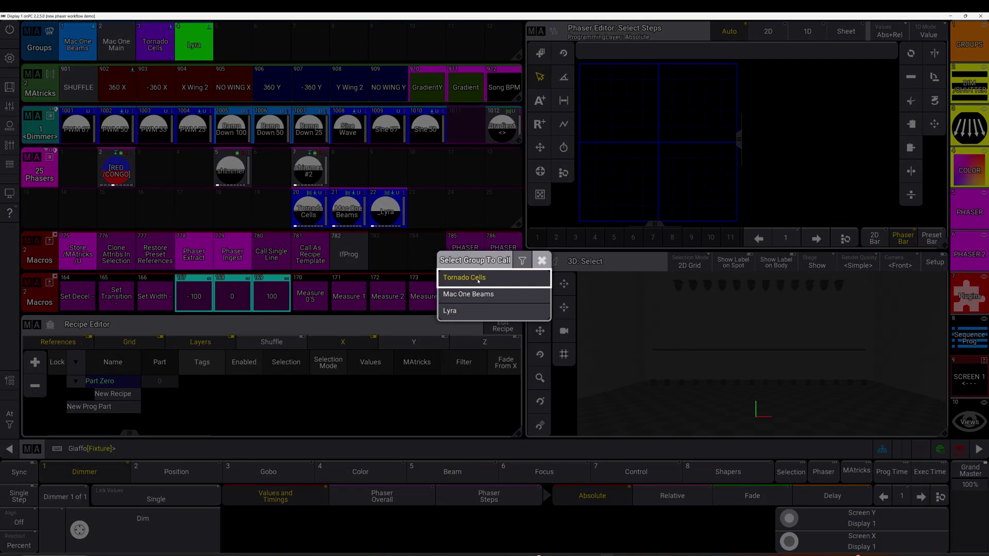
click(478, 280)
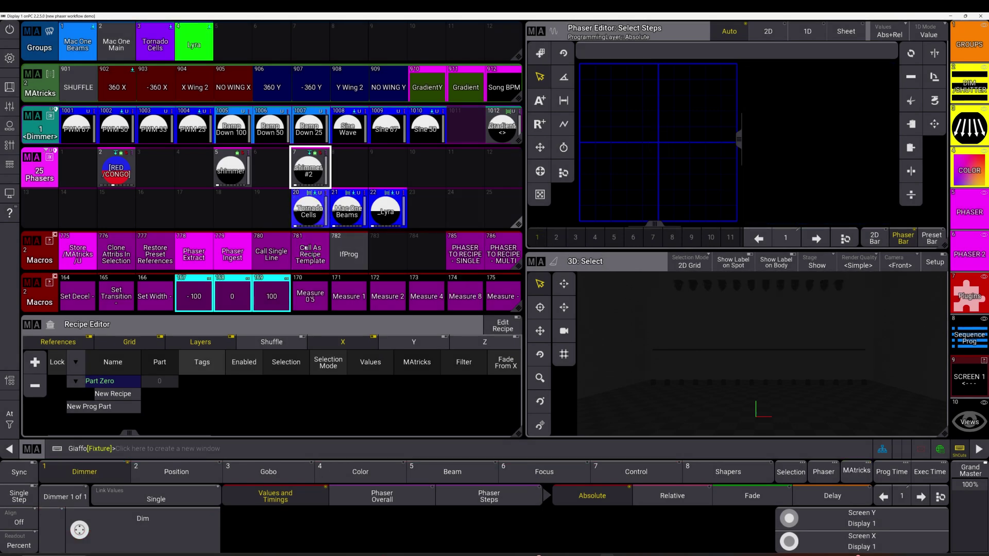
click(319, 241)
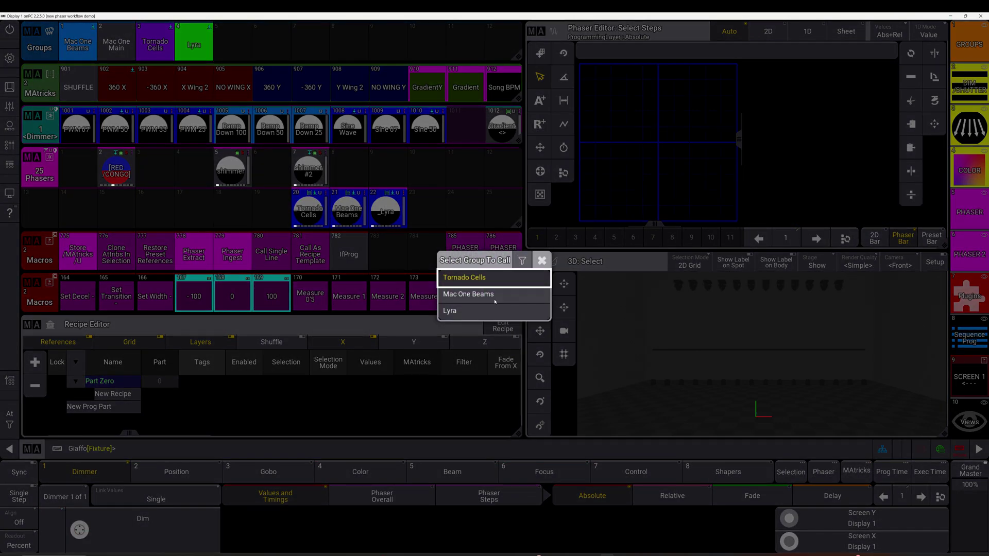
click(494, 298)
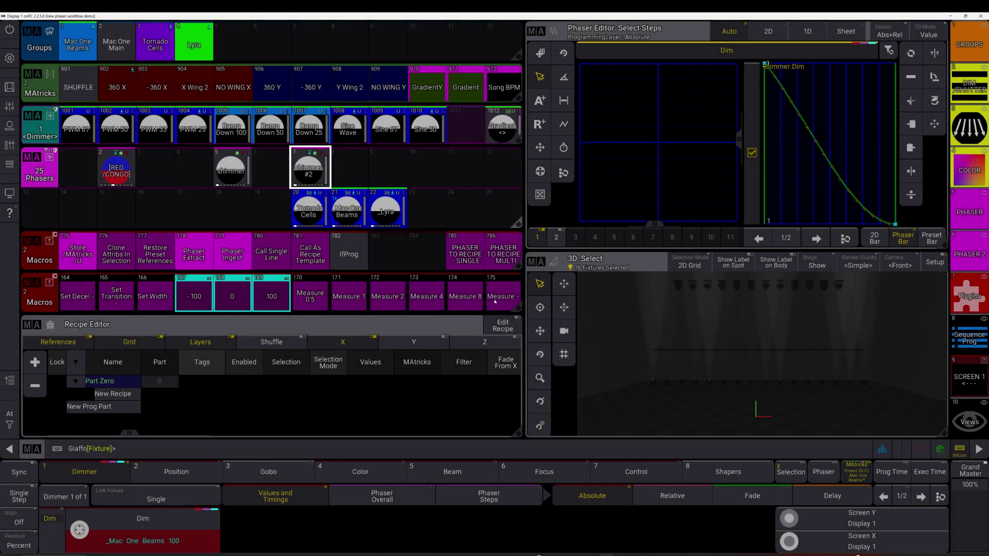
click(302, 173)
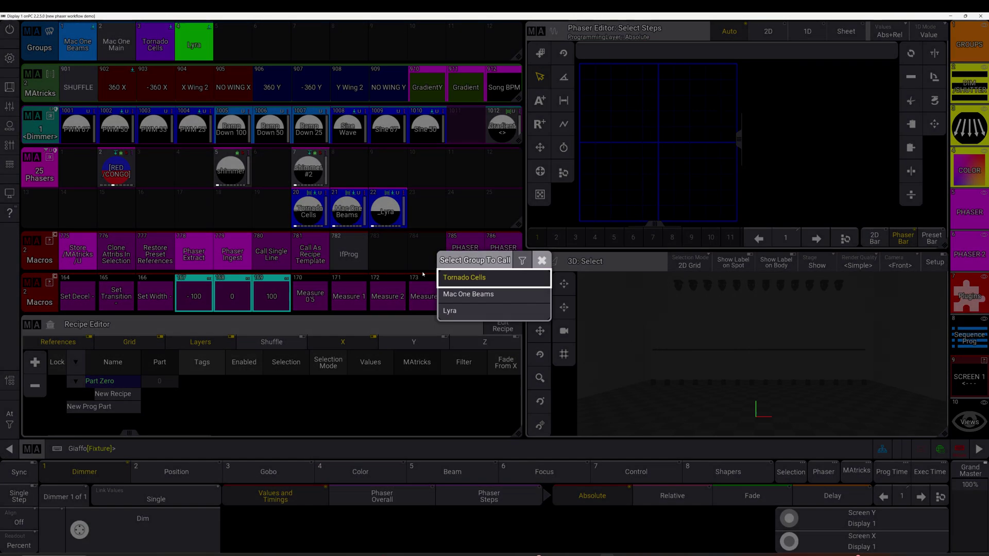
click(474, 309)
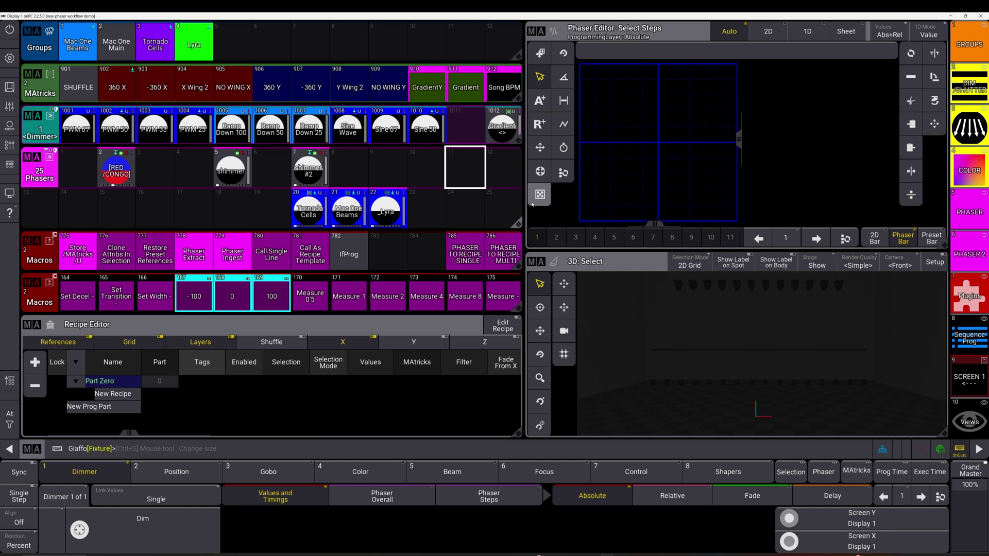
Review the recipe lines of Phasers preset 5 'shimmer' in its editor and close it.
right_click(232, 173)
click(201, 168)
click(549, 136)
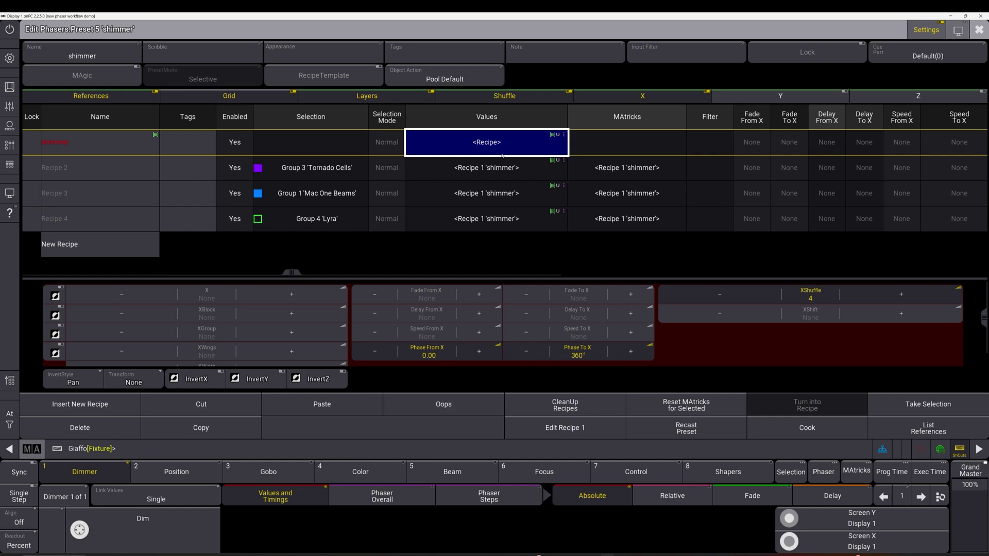
key(Escape)
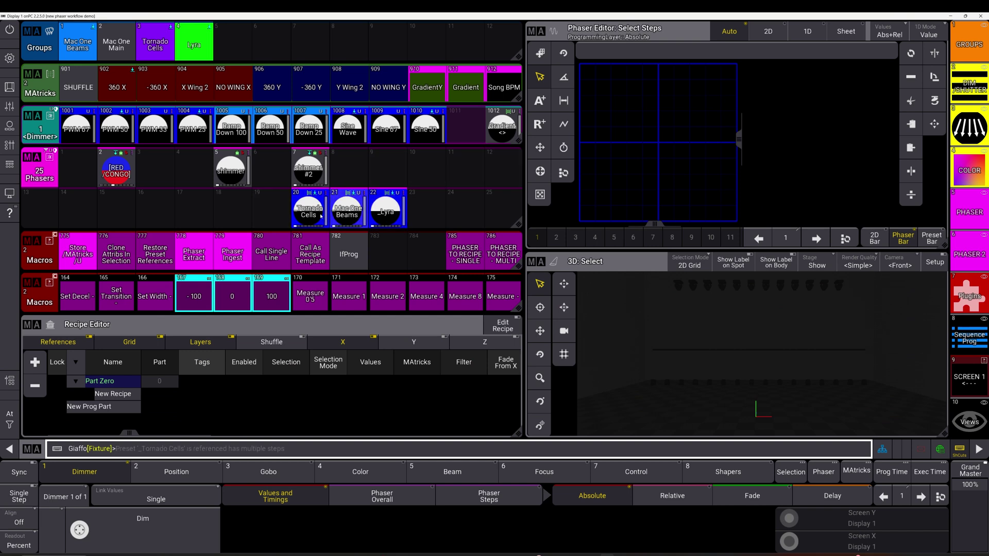
Ingest the three extracted group phasers back into Phasers preset 7 'shimmer#2' with the Phaser Ingest macro.
click(246, 254)
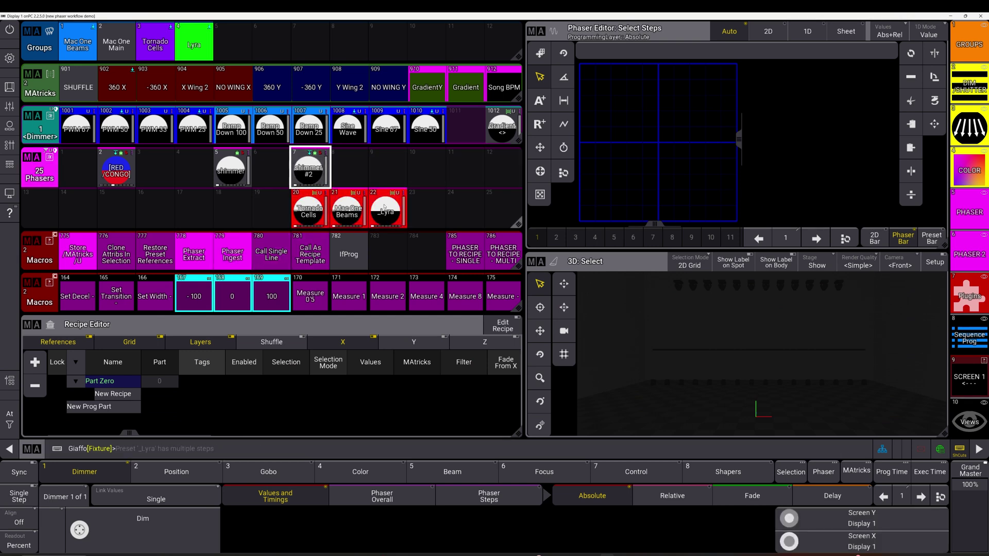